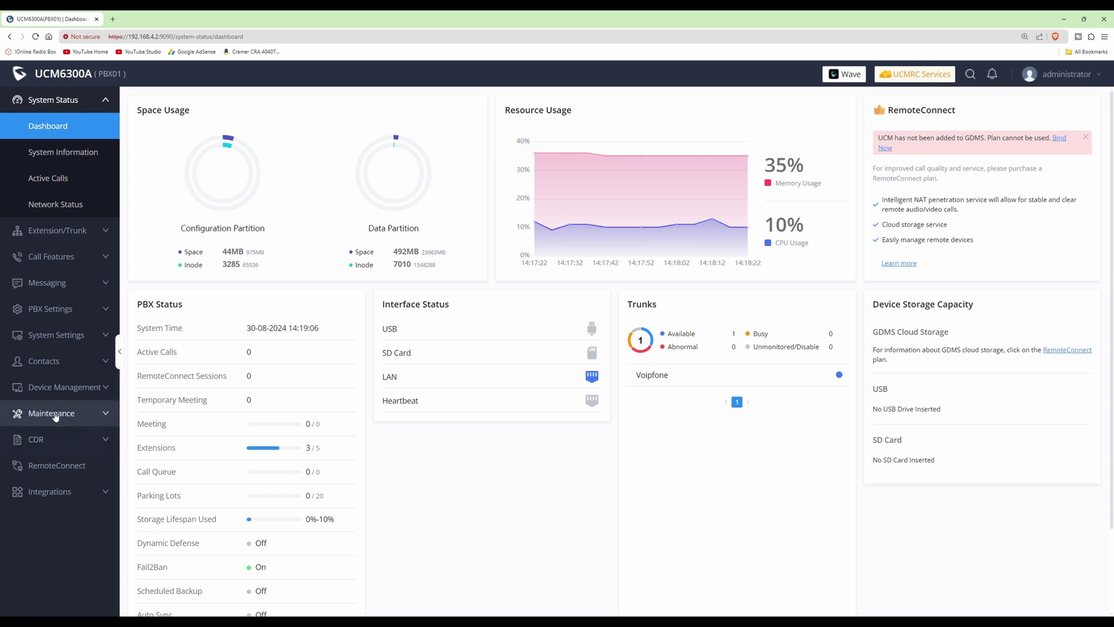
Create a new local backup of the PBX covering Config File and IM Message, keeping the suggested file name
{"action": "left_click", "coordinate": [55, 416]}
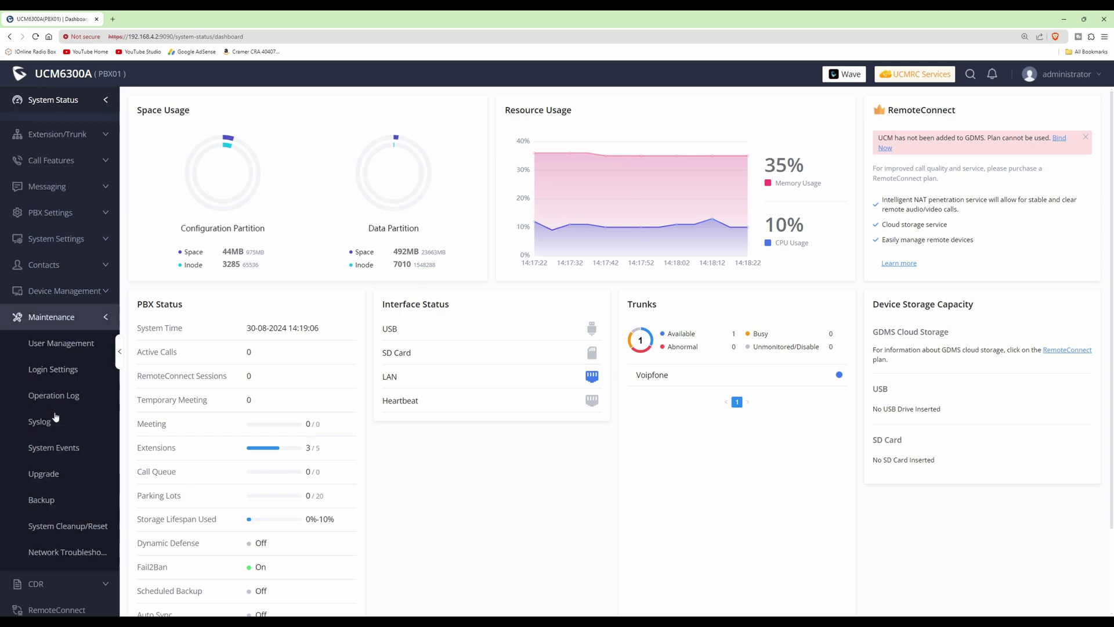
{"action": "left_click", "coordinate": [42, 492]}
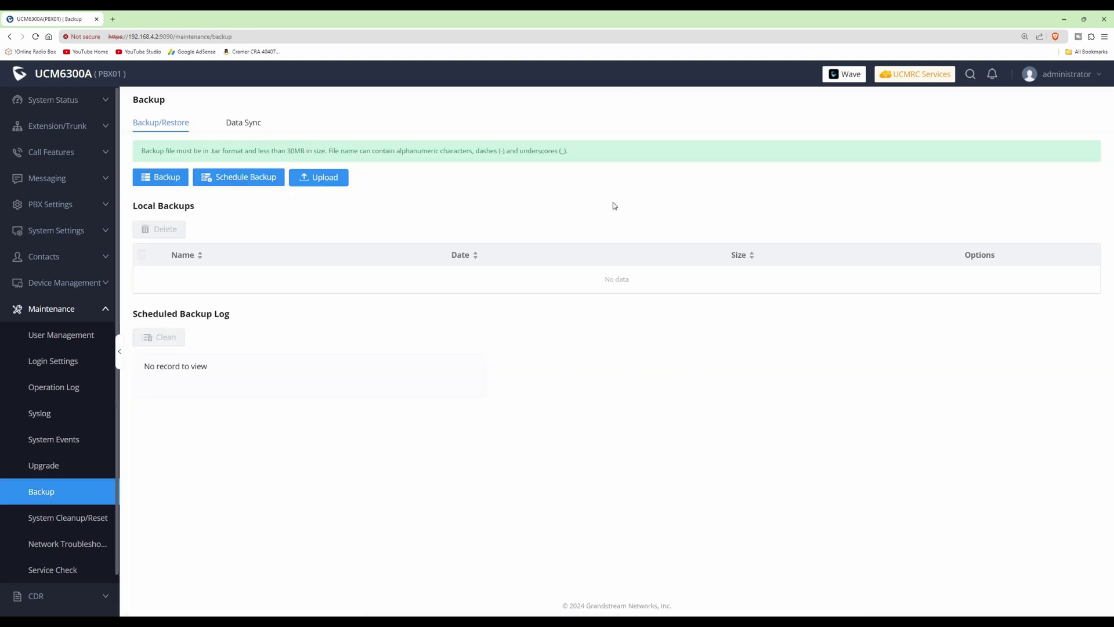
{"action": "left_click", "coordinate": [165, 182]}
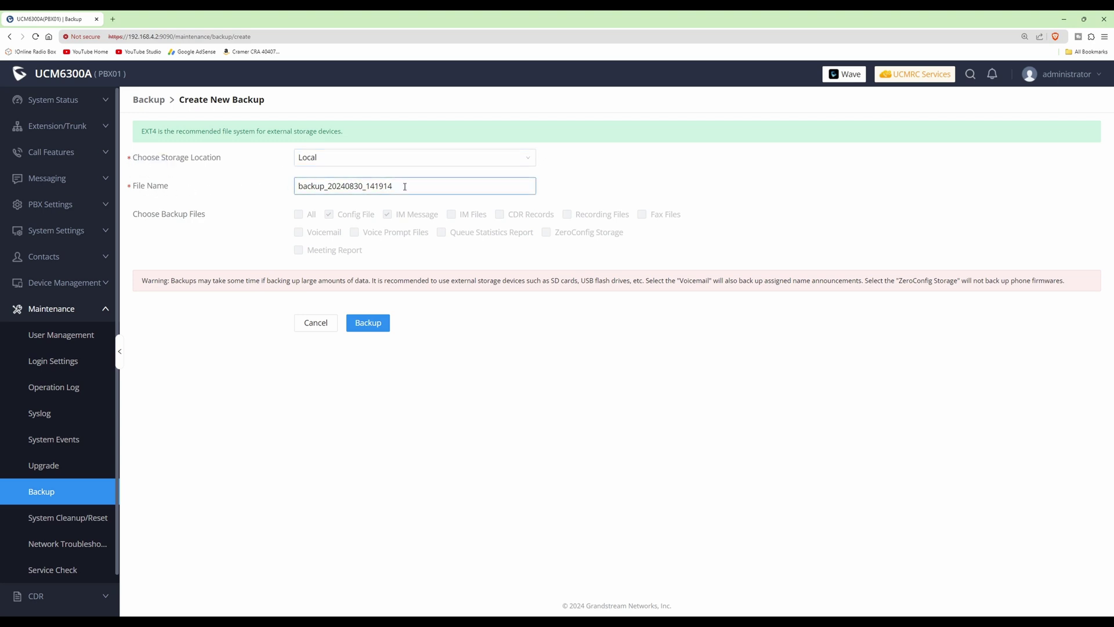
{"action": "left_click", "coordinate": [301, 186]}
{"action": "left_click", "coordinate": [197, 187]}
{"action": "left_click", "coordinate": [379, 323]}
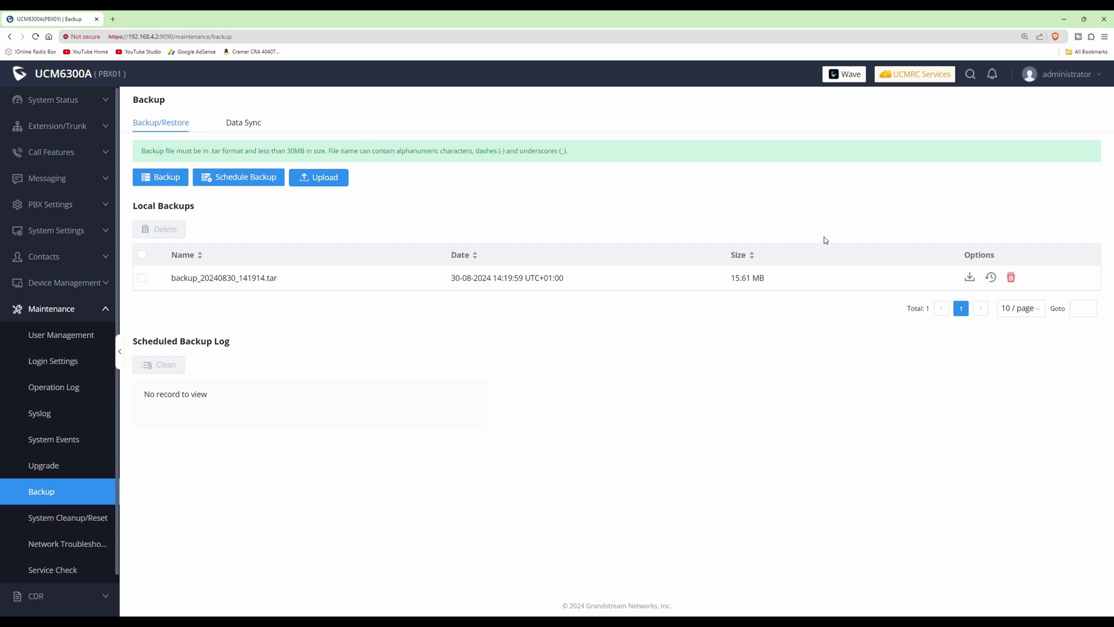
Download the new backup file to the computer and delete its copy from Local Backups
{"action": "left_click", "coordinate": [969, 278]}
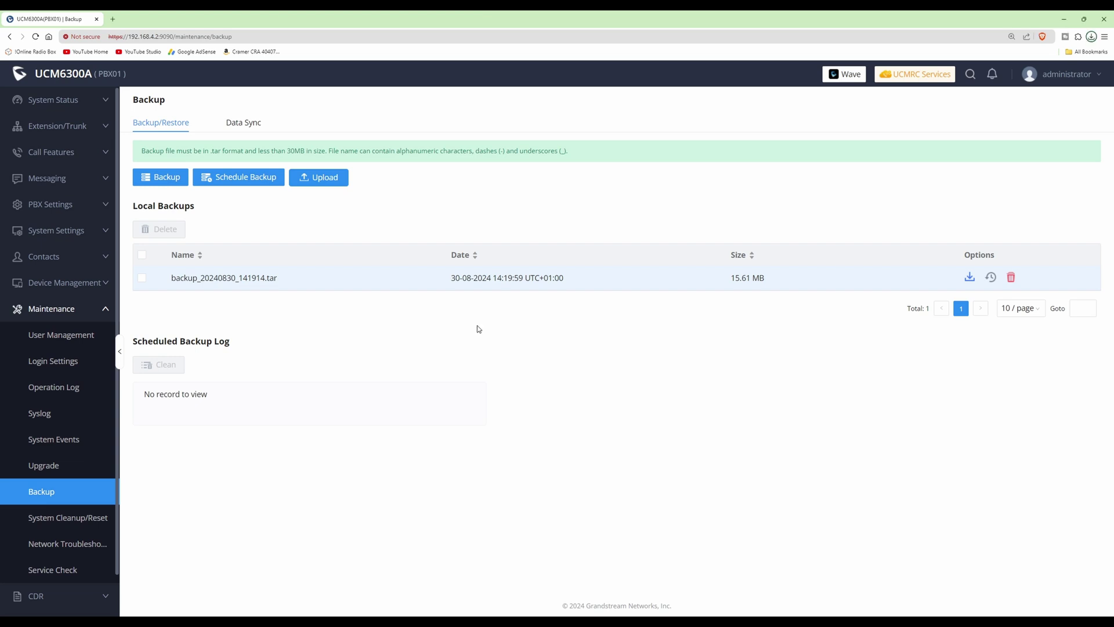
{"action": "left_click", "coordinate": [992, 73]}
{"action": "left_click", "coordinate": [1012, 278]}
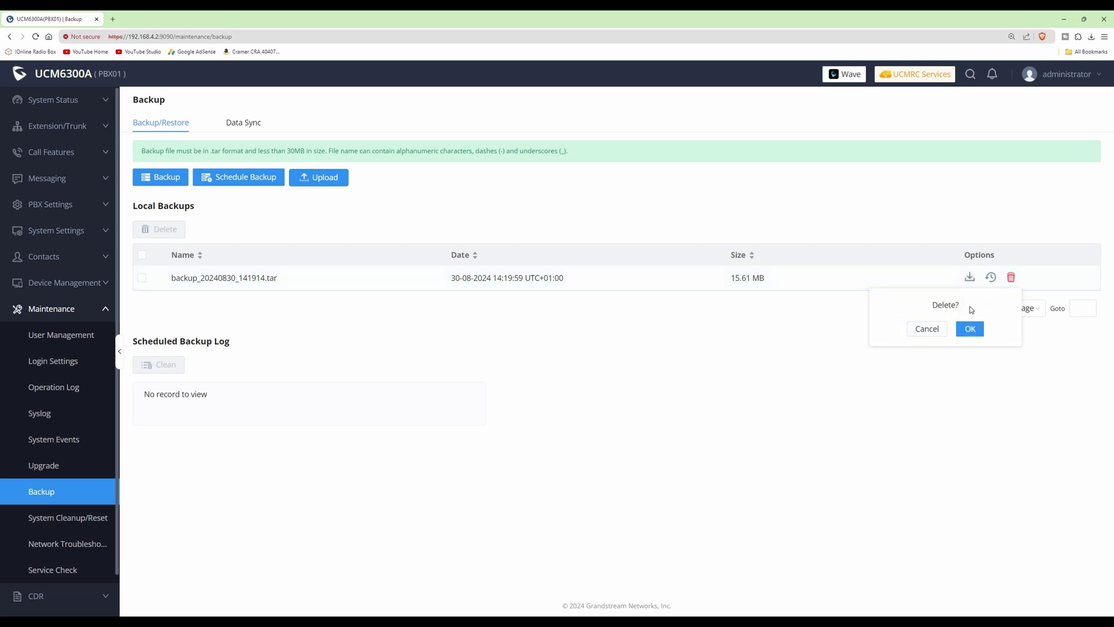
{"action": "left_click", "coordinate": [970, 329]}
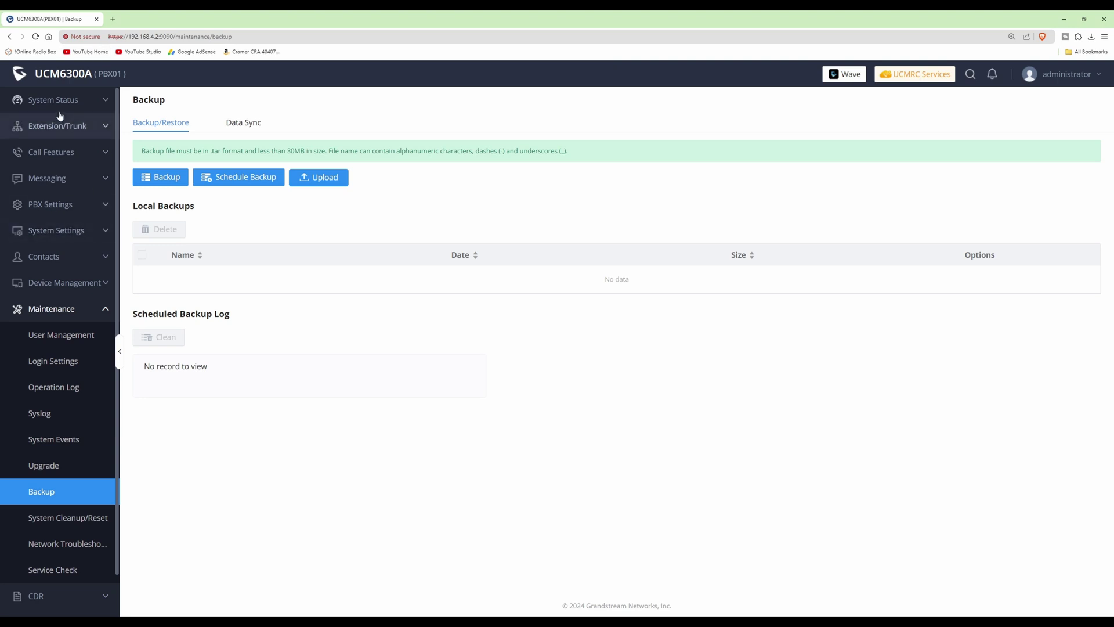
Set Redirect from Port 80 to Disable in the HTTP Server's UCM Web Settings
{"action": "left_click", "coordinate": [105, 308]}
{"action": "left_click", "coordinate": [92, 99]}
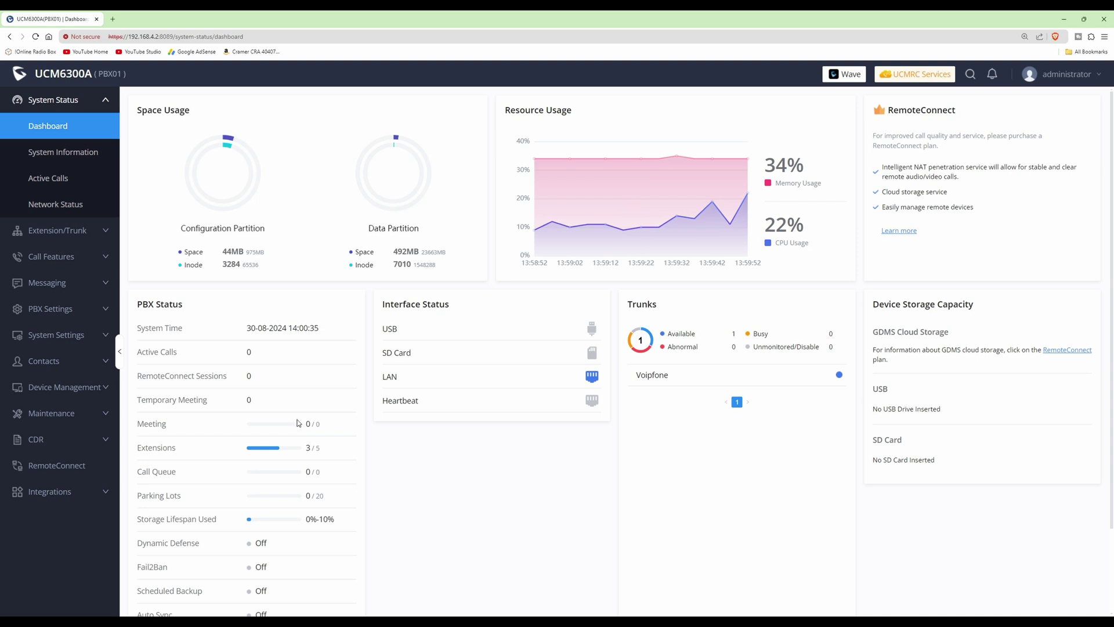
{"action": "left_click", "coordinate": [60, 336]}
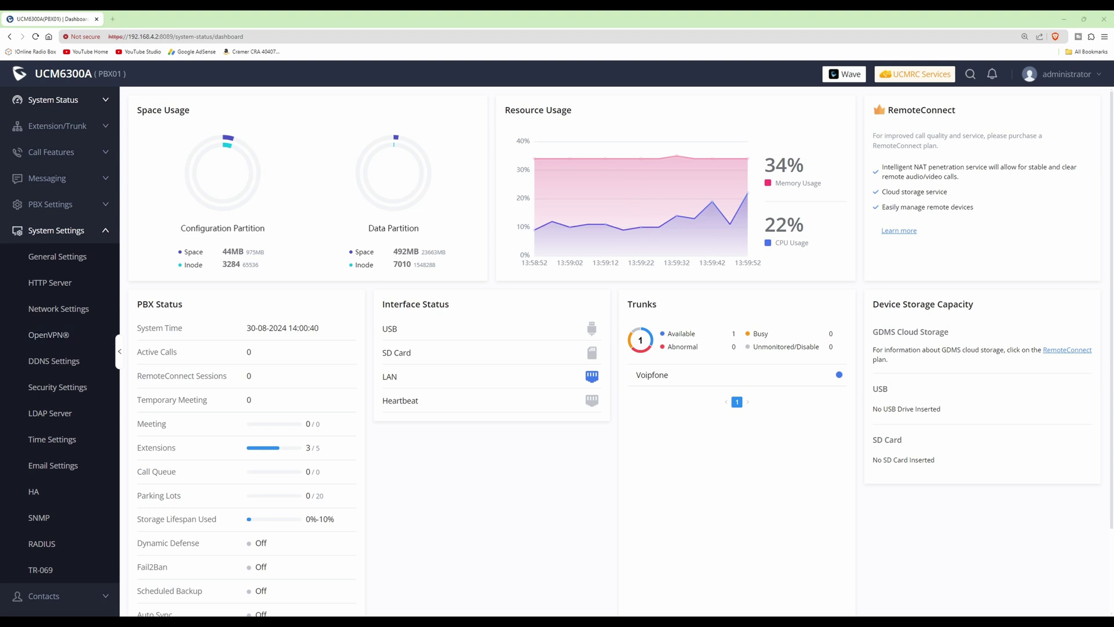
{"action": "left_click", "coordinate": [54, 287]}
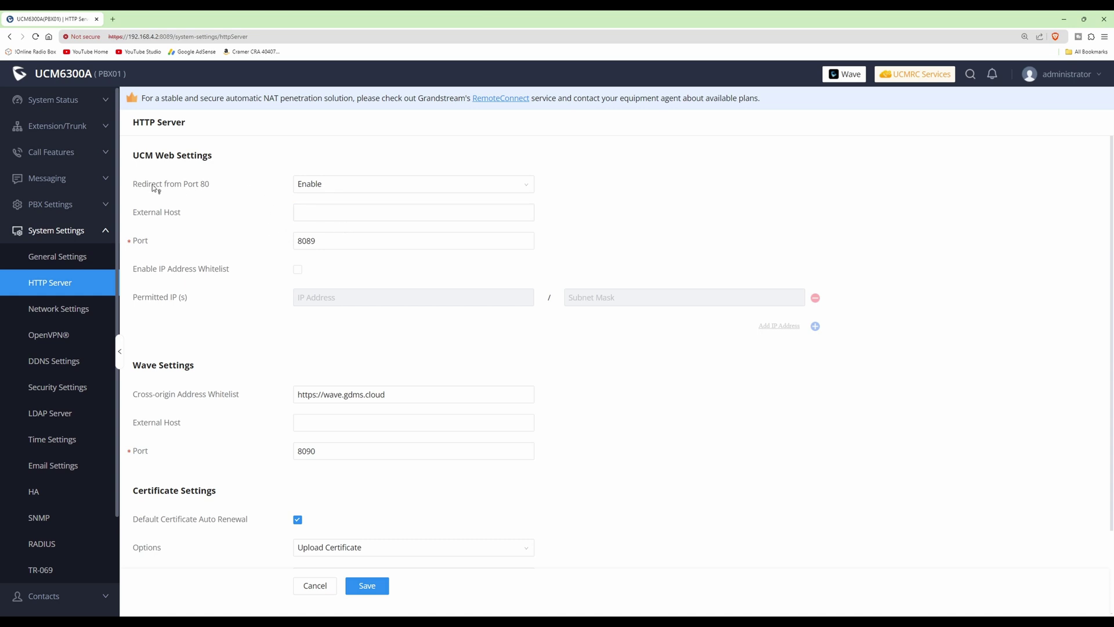
{"action": "left_click", "coordinate": [361, 187]}
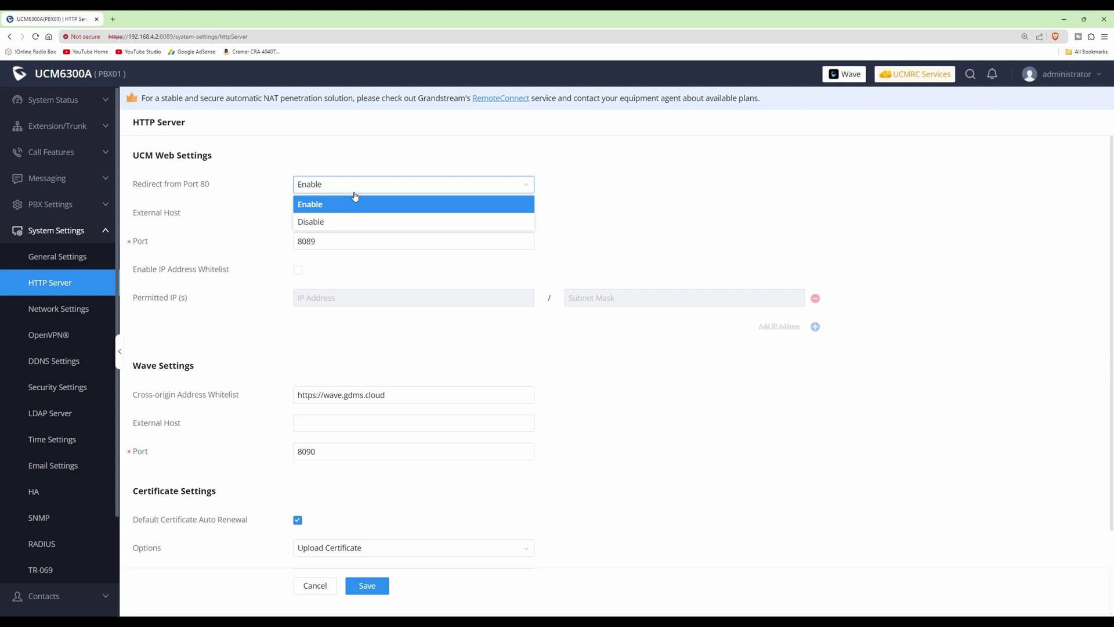
{"action": "left_click", "coordinate": [322, 223]}
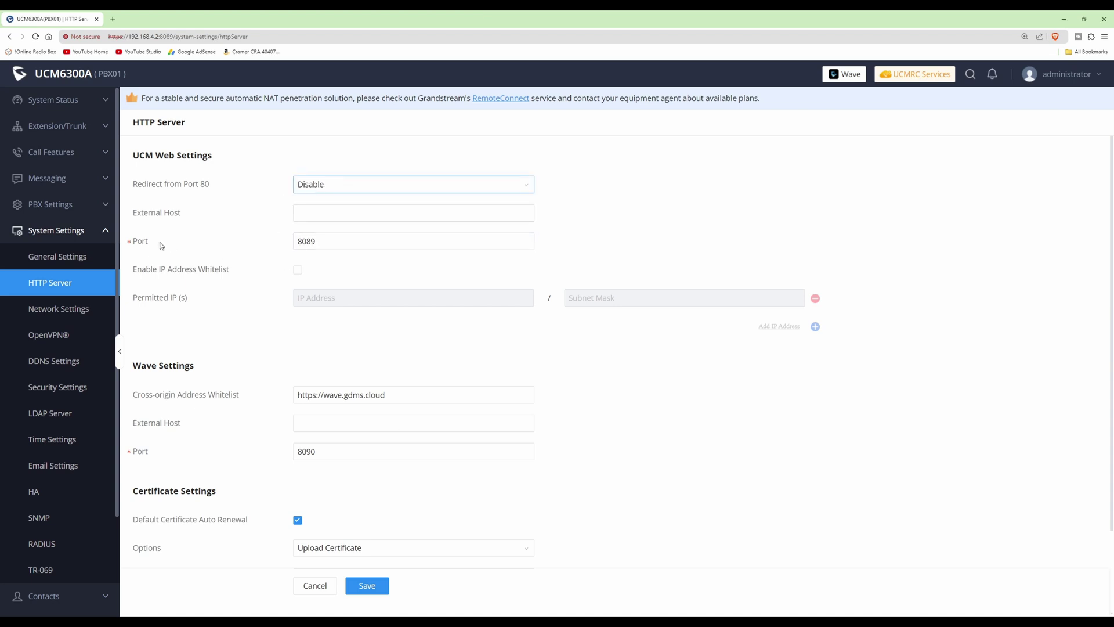
Set the UCM web port to 9090, save the HTTP Server settings and accept the web server reload
{"action": "mouse_move", "coordinate": [137, 245]}
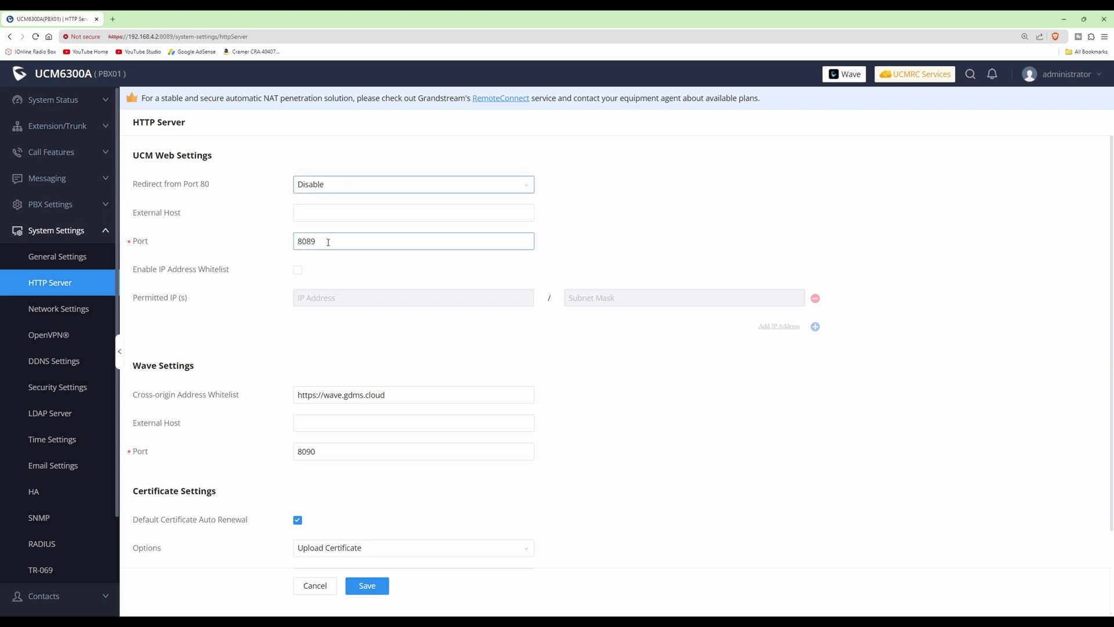
{"action": "left_click_drag", "start_coordinate": [329, 243], "coordinate": [269, 244]}
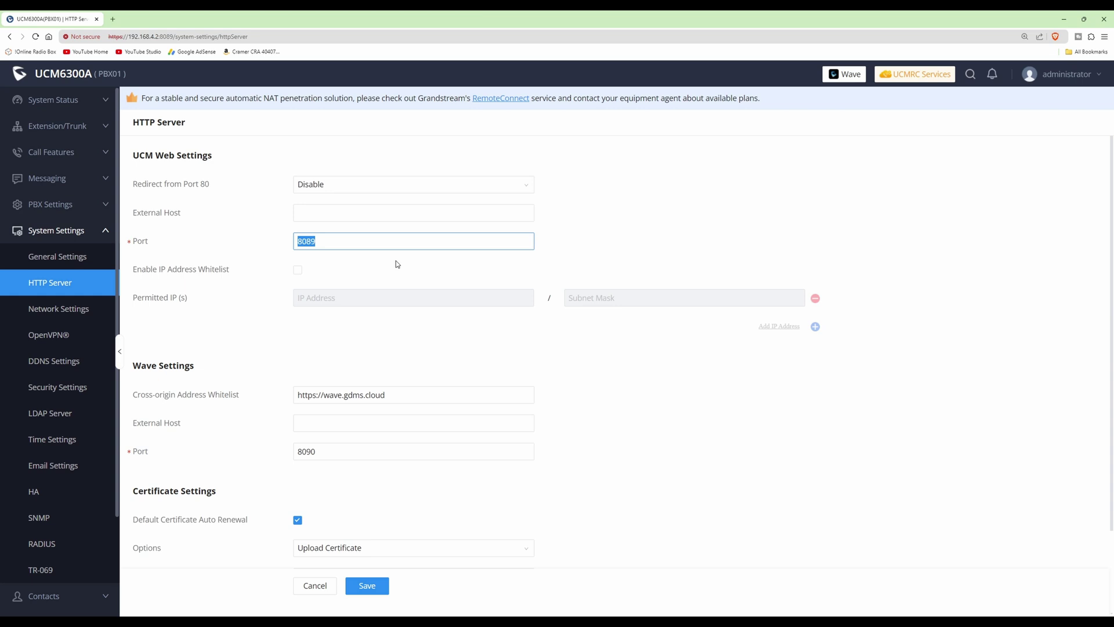
{"action": "type", "text": "9090"}
{"action": "left_click", "coordinate": [372, 590]}
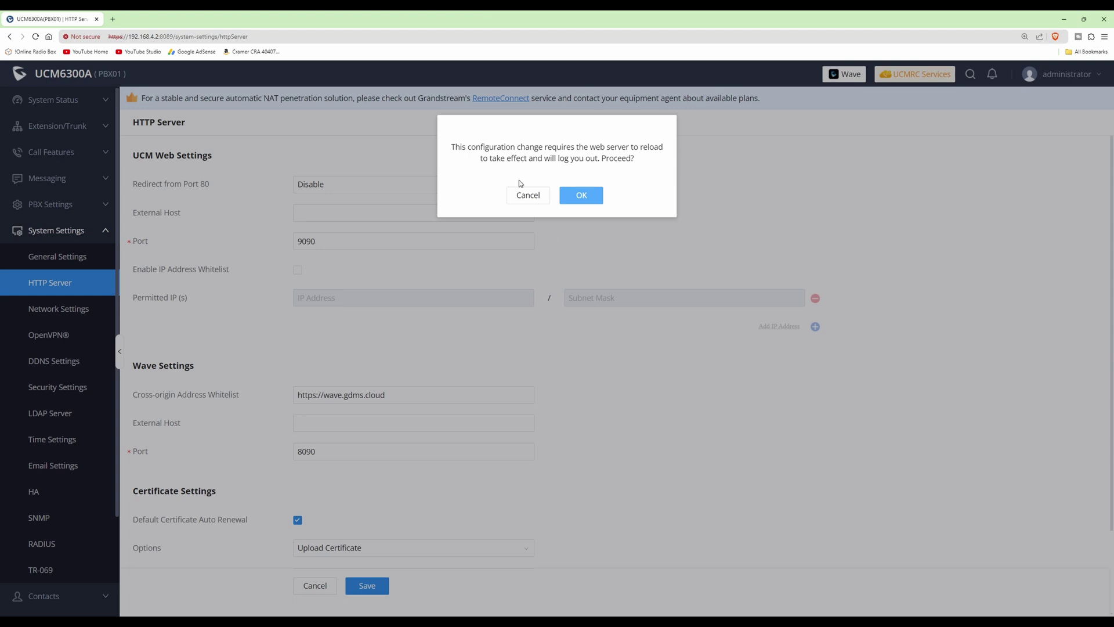
{"action": "left_click", "coordinate": [582, 195]}
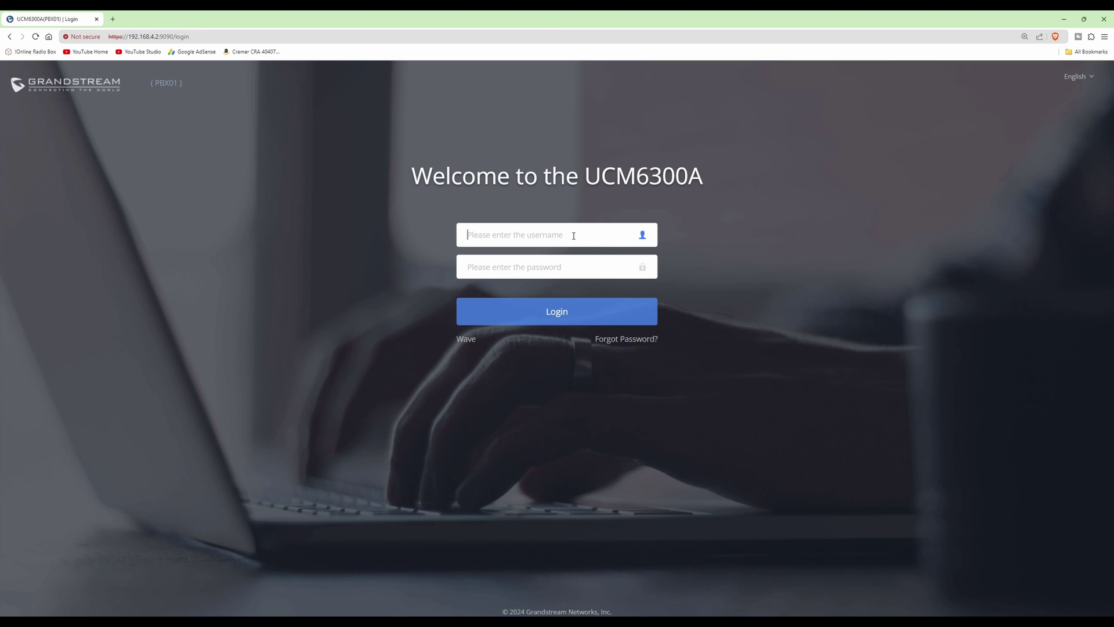
Log back in to the UCM6300A with the administrator username and the account password
{"action": "type", "text": "administrator"}
{"action": "key", "text": "Tab"}
{"action": "type", "text": "**************"}
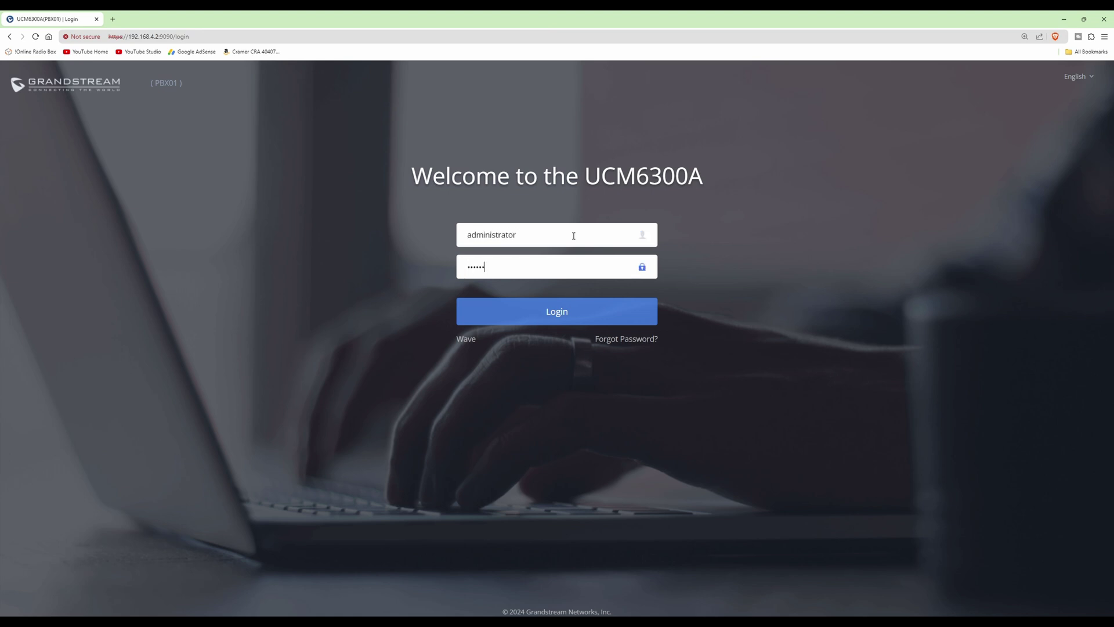
{"action": "key", "text": "Return"}
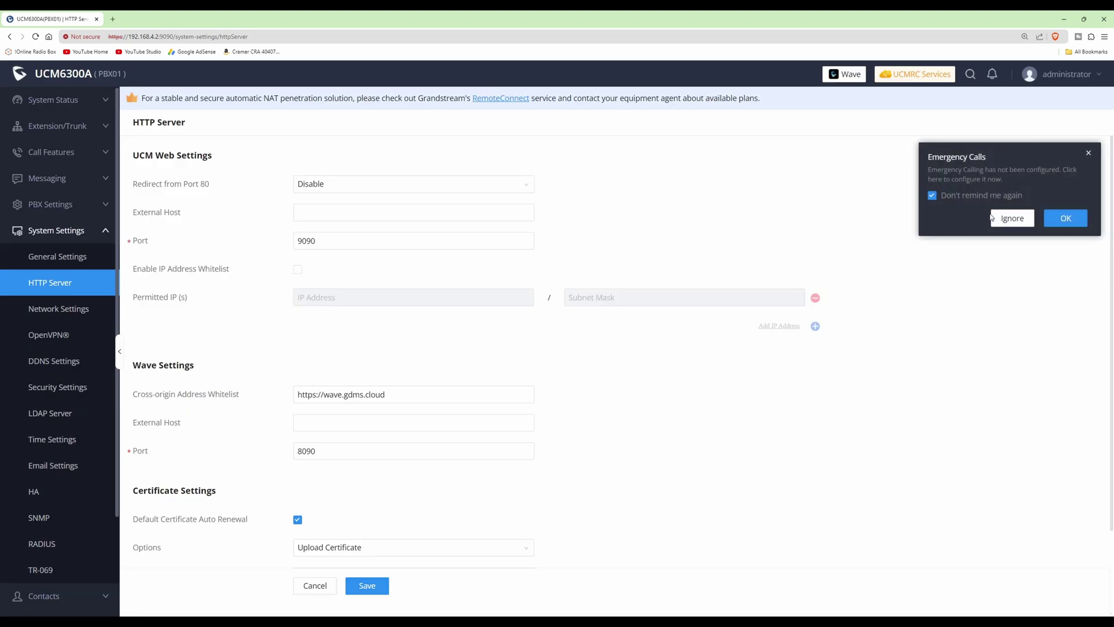
Clear "Don't remind me again" in the Emergency Calls notice, accept the notice and return to the Dashboard
{"action": "left_click", "coordinate": [932, 195]}
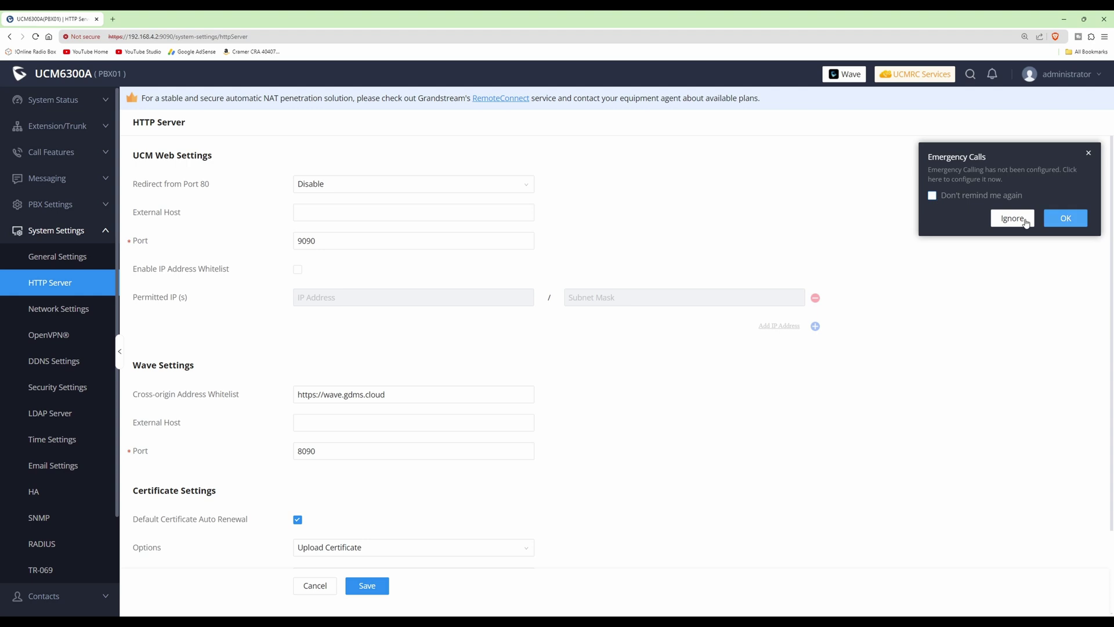
{"action": "left_click", "coordinate": [1066, 218]}
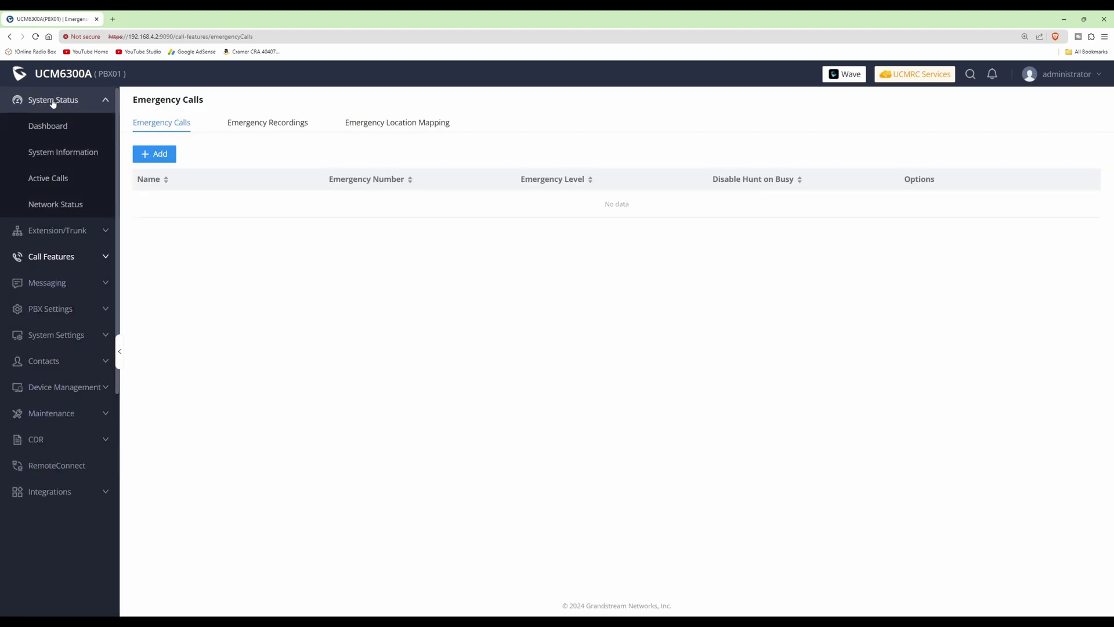
{"action": "left_click", "coordinate": [60, 126]}
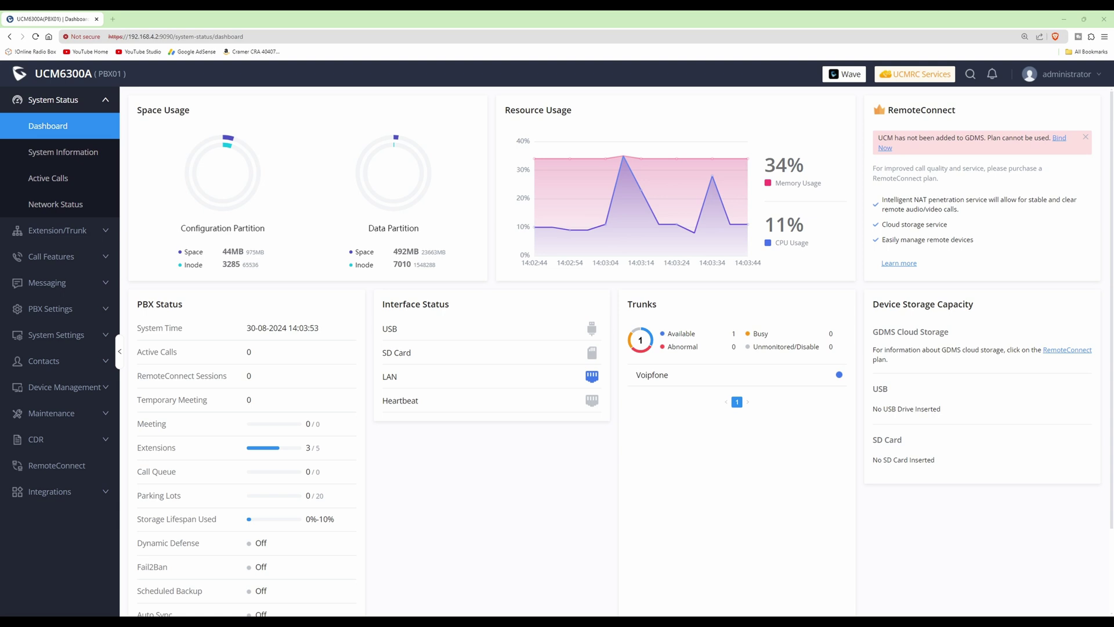
Review the port 80 redirect and web port in the HTTP Server settings
{"action": "left_click", "coordinate": [65, 335]}
{"action": "left_click", "coordinate": [60, 286]}
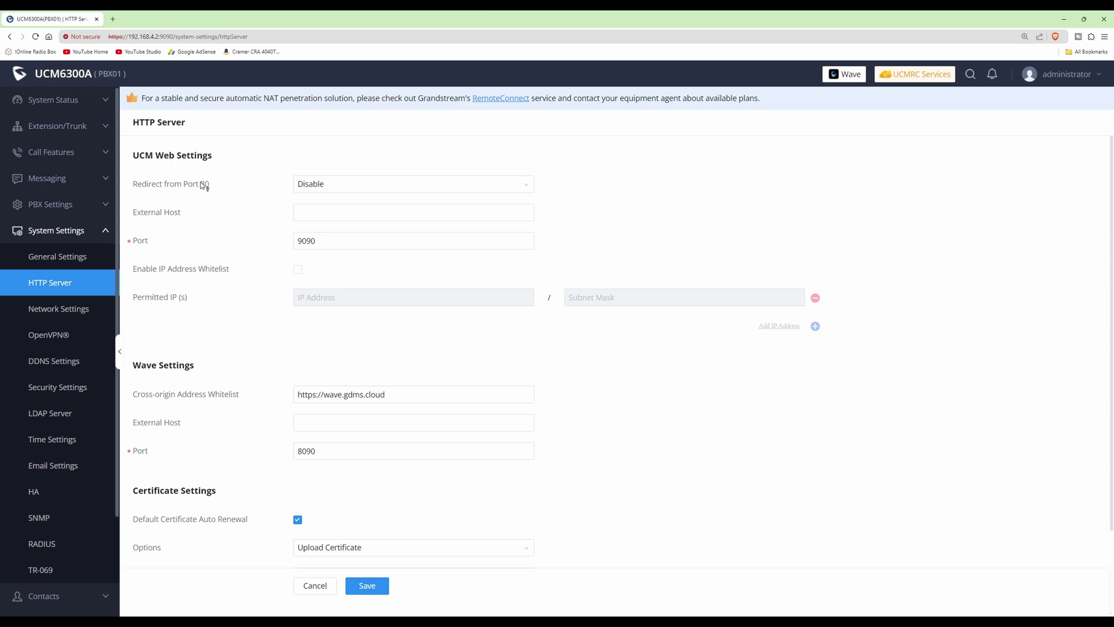
{"action": "mouse_move", "coordinate": [151, 242]}
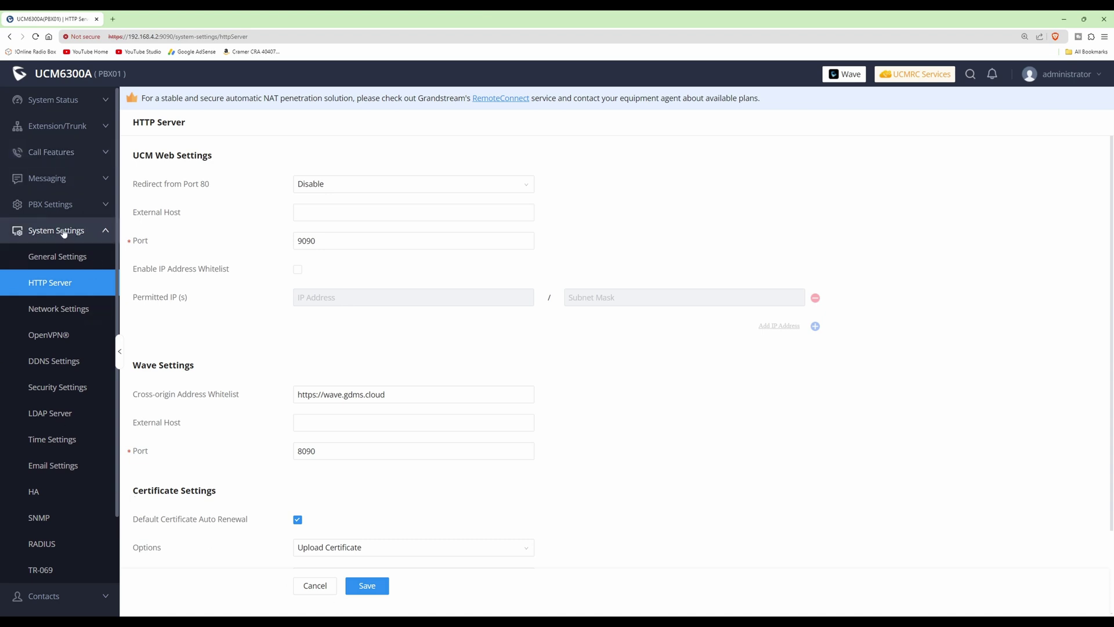
Open the Login Settings page for changing the password and email under Maintenance
{"action": "left_click", "coordinate": [104, 233]}
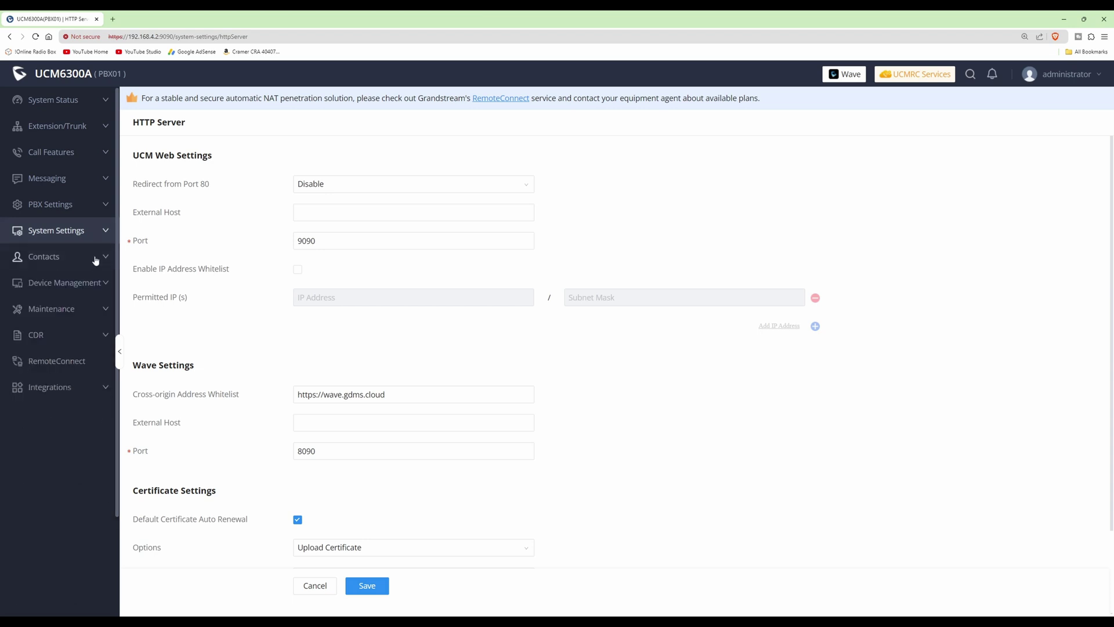
{"action": "left_click", "coordinate": [63, 311]}
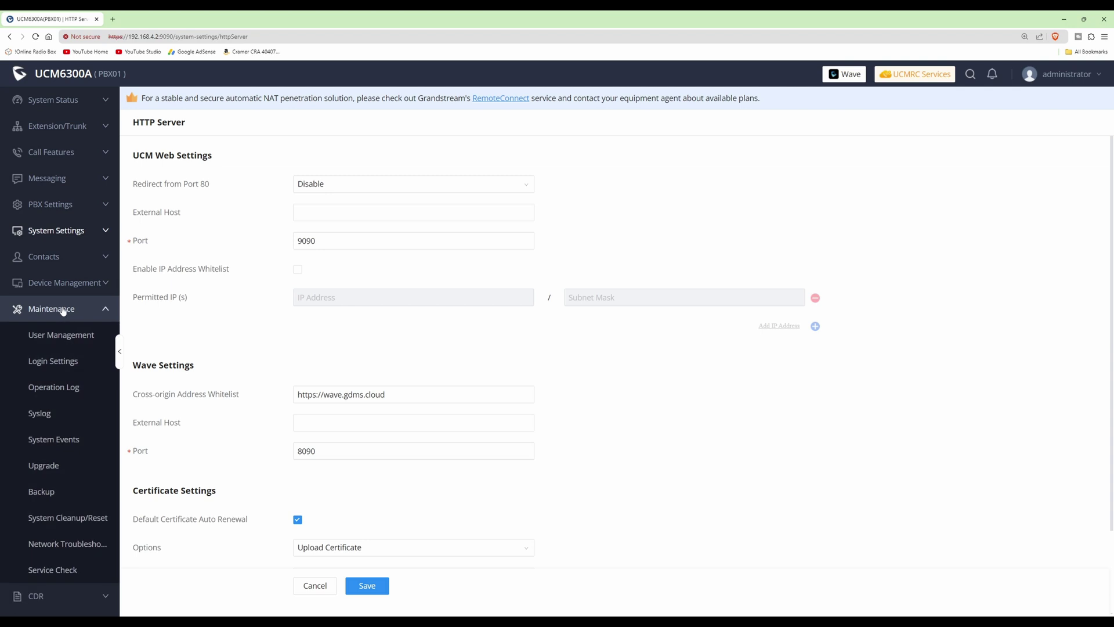
{"action": "left_click", "coordinate": [64, 364]}
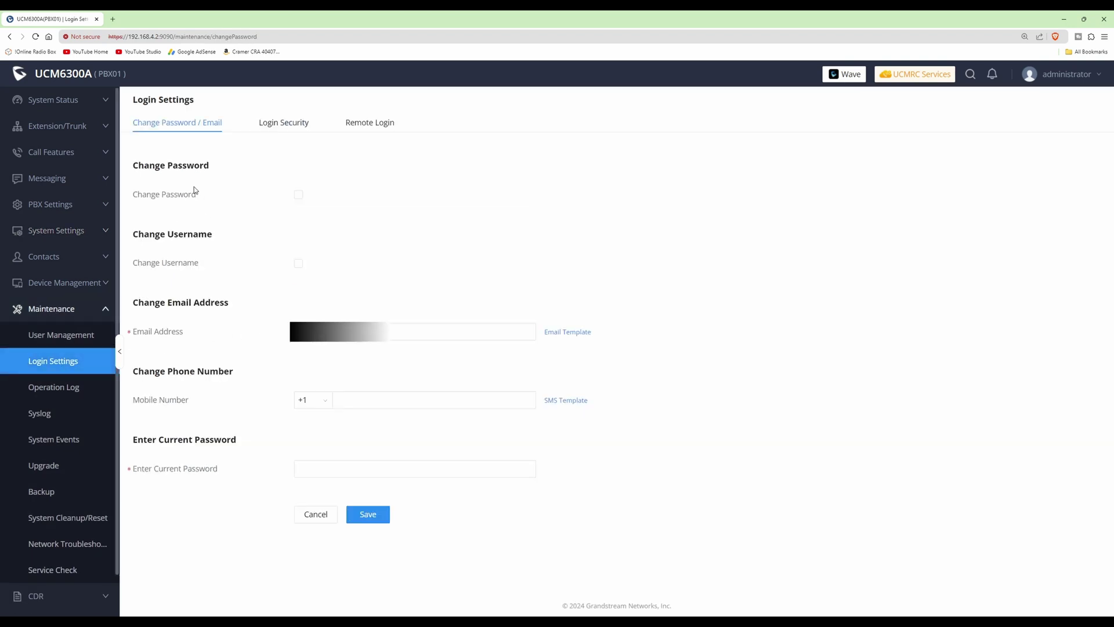
Enable Change Password, go through the two new-password fields, and cancel the password change
{"action": "left_click", "coordinate": [299, 195]}
{"action": "left_click", "coordinate": [197, 222]}
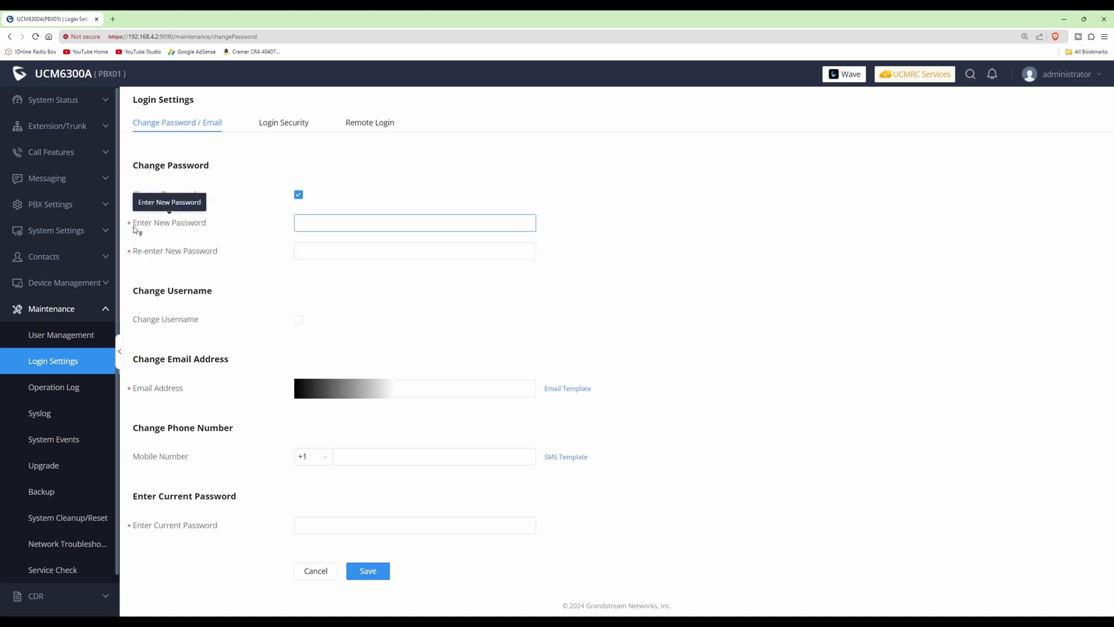
{"action": "key", "text": "Tab"}
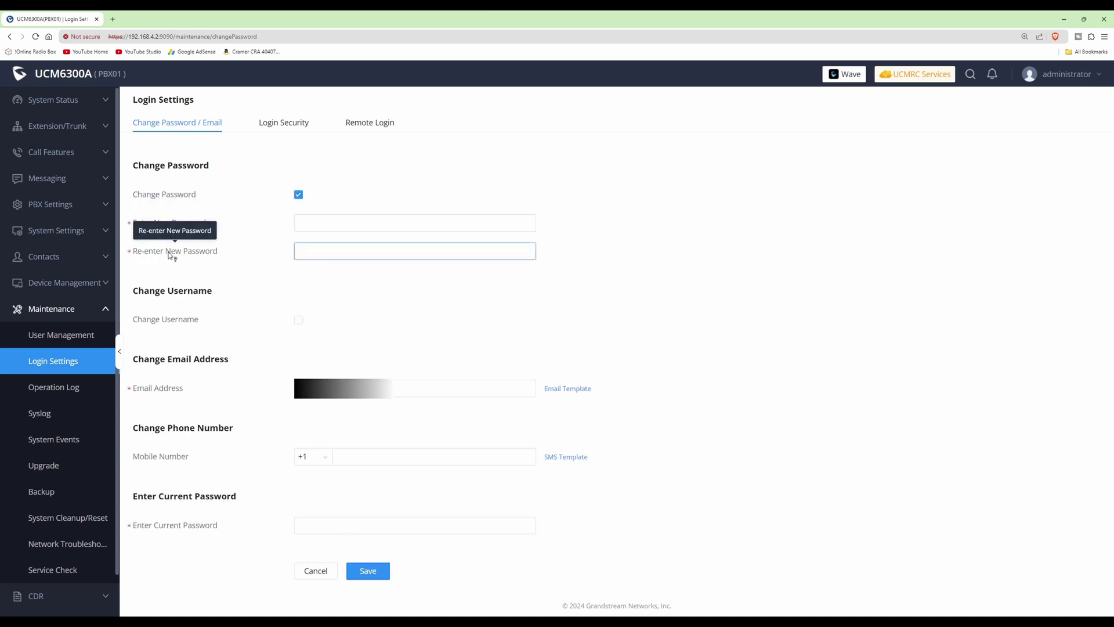
{"action": "left_click", "coordinate": [315, 224]}
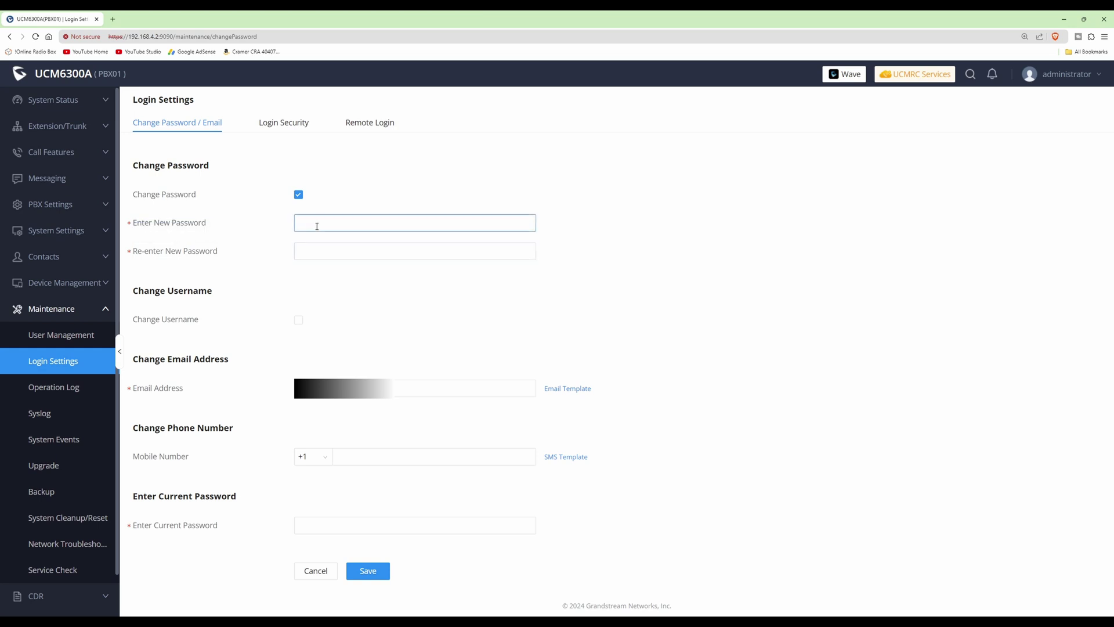
{"action": "left_click", "coordinate": [317, 255]}
{"action": "left_click", "coordinate": [314, 225]}
{"action": "left_click", "coordinate": [316, 252]}
{"action": "left_click", "coordinate": [321, 229]}
{"action": "left_click", "coordinate": [383, 585]}
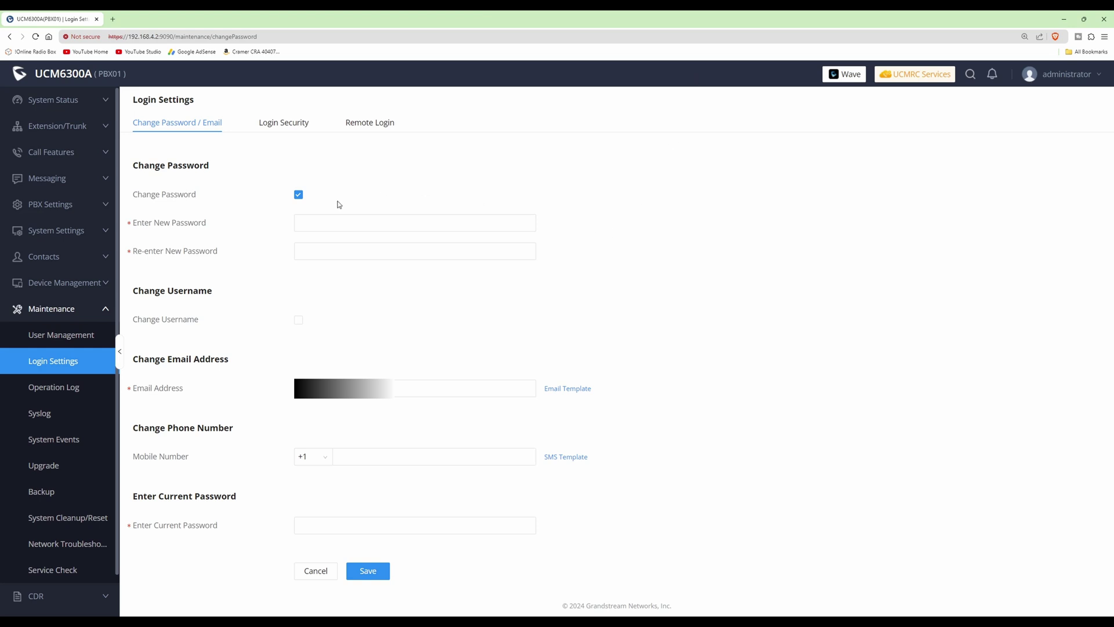
{"action": "left_click", "coordinate": [299, 194]}
{"action": "left_click", "coordinate": [318, 514]}
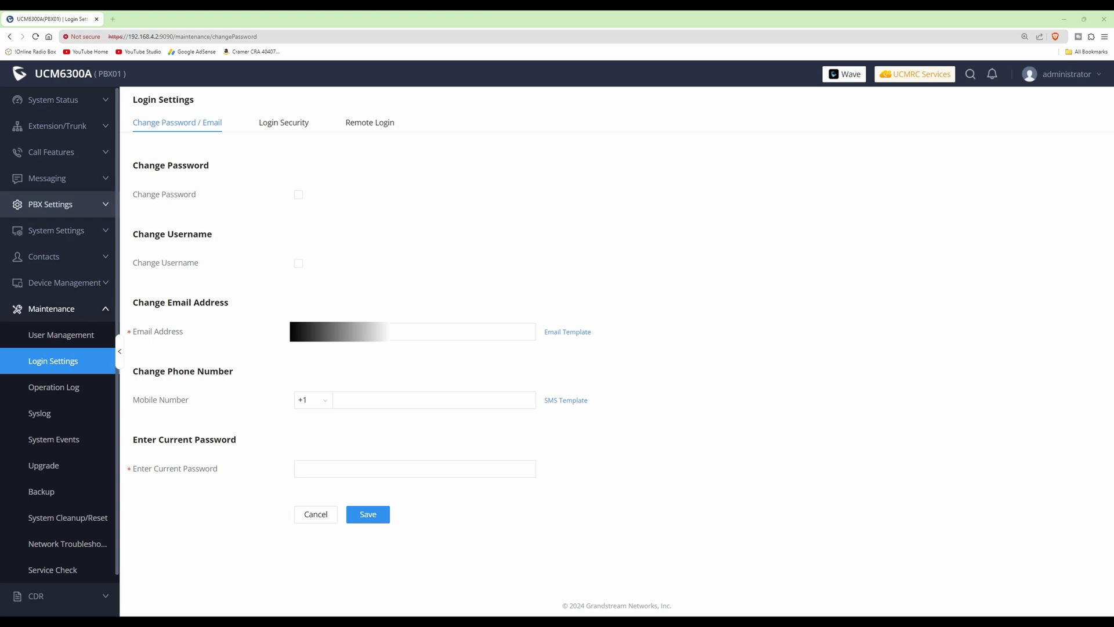
Examine the strong and random password options under Extension Preference in the PBX General Settings
{"action": "left_click", "coordinate": [61, 204]}
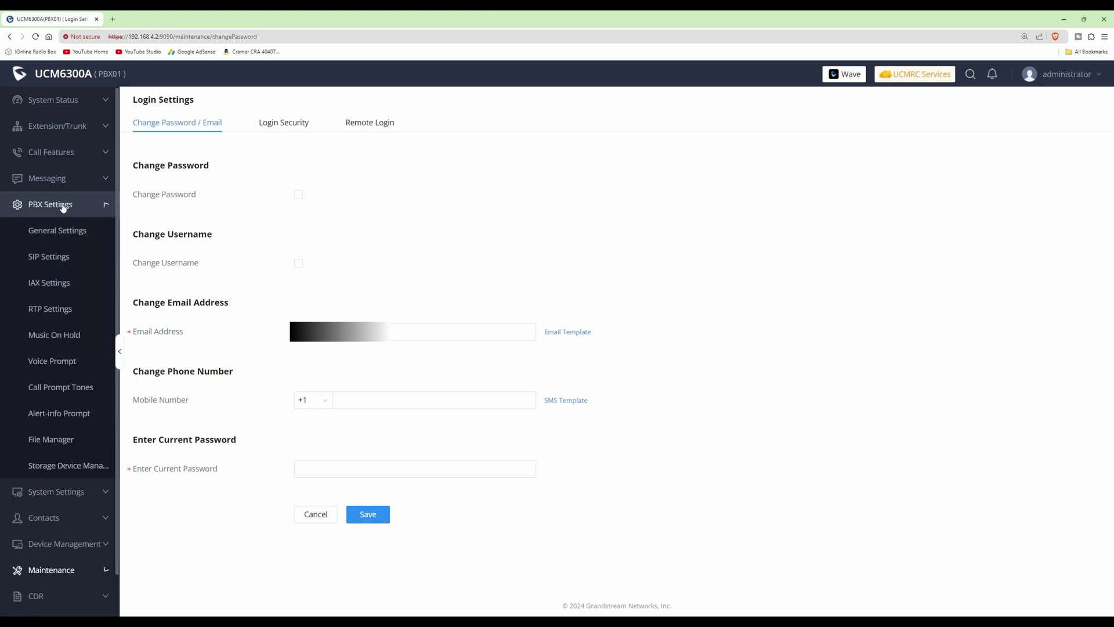
{"action": "left_click", "coordinate": [80, 233]}
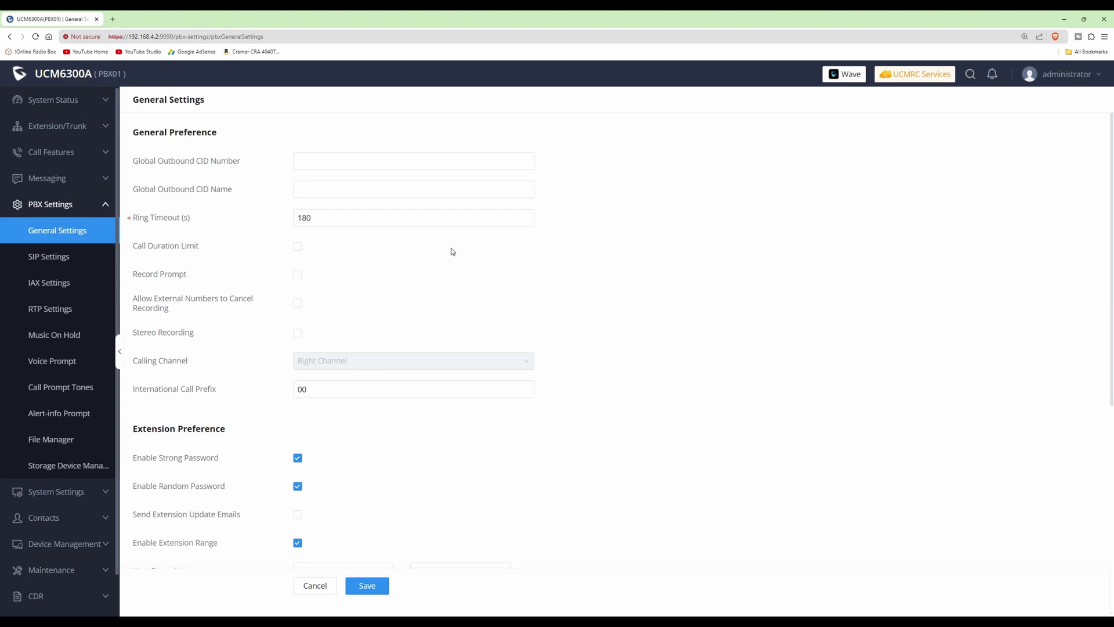
{"action": "scroll", "coordinate": [427, 440], "scroll_direction": "down", "scroll_amount": 3}
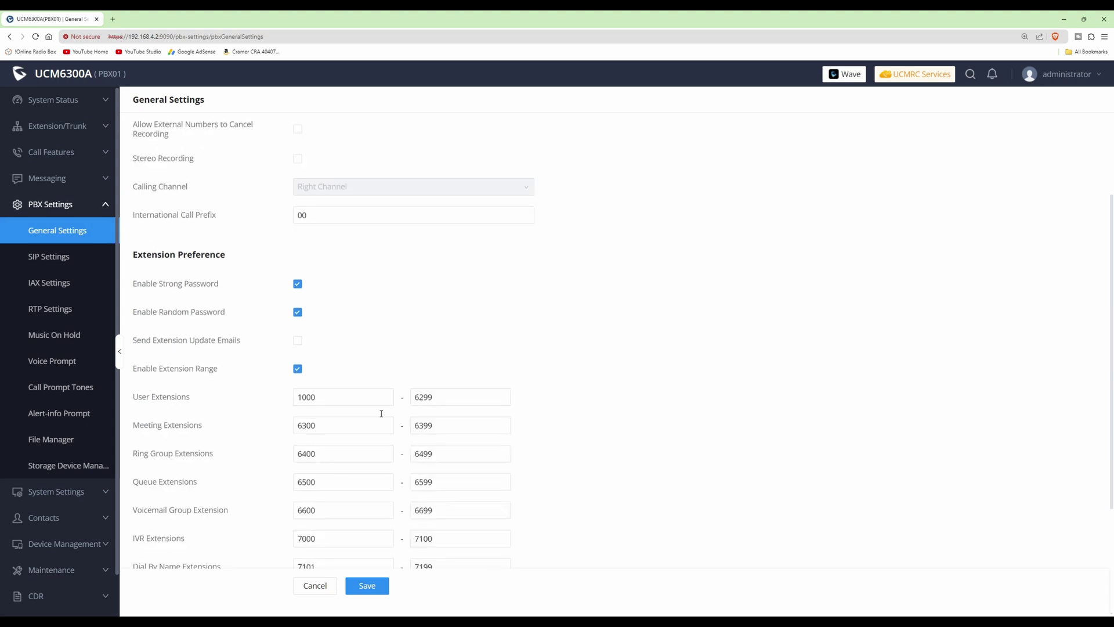
{"action": "mouse_move", "coordinate": [167, 302]}
In the Fail2Ban security settings, enable SIP Defense with Max Retries set to 5 and Max Retry Duration set to 60 seconds
{"action": "left_click", "coordinate": [55, 492]}
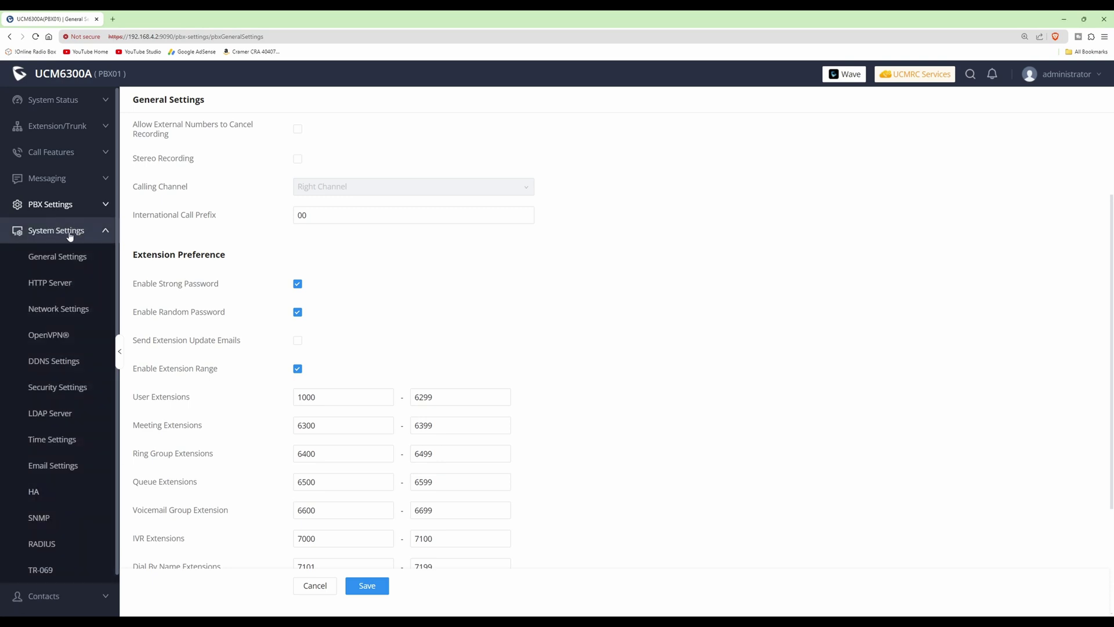
{"action": "left_click", "coordinate": [53, 390]}
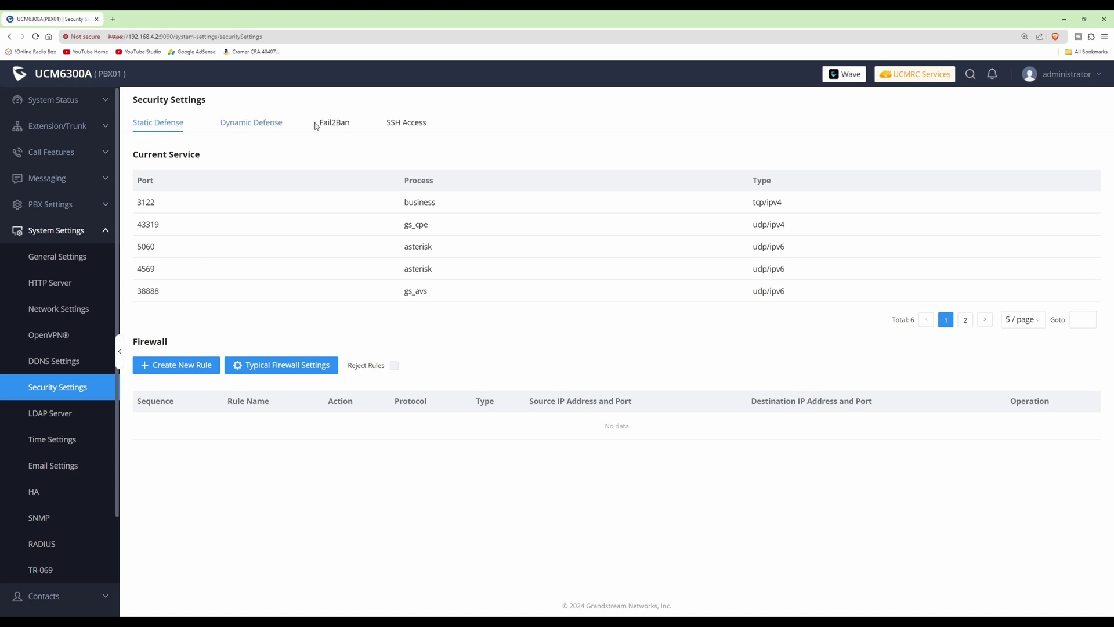
{"action": "left_click", "coordinate": [338, 126]}
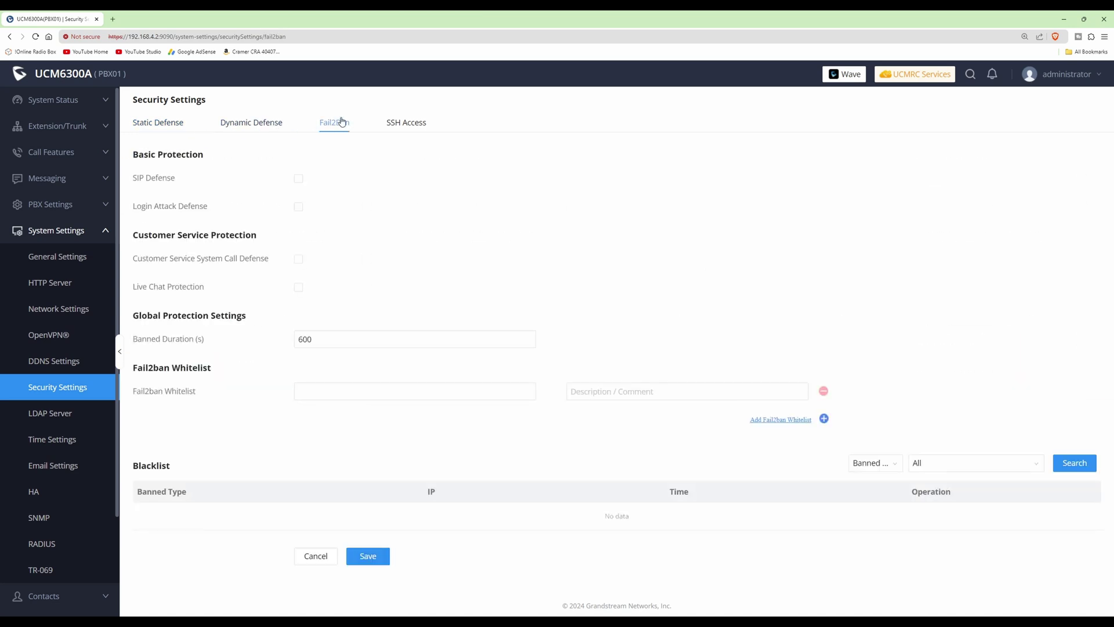
{"action": "left_click", "coordinate": [298, 179]}
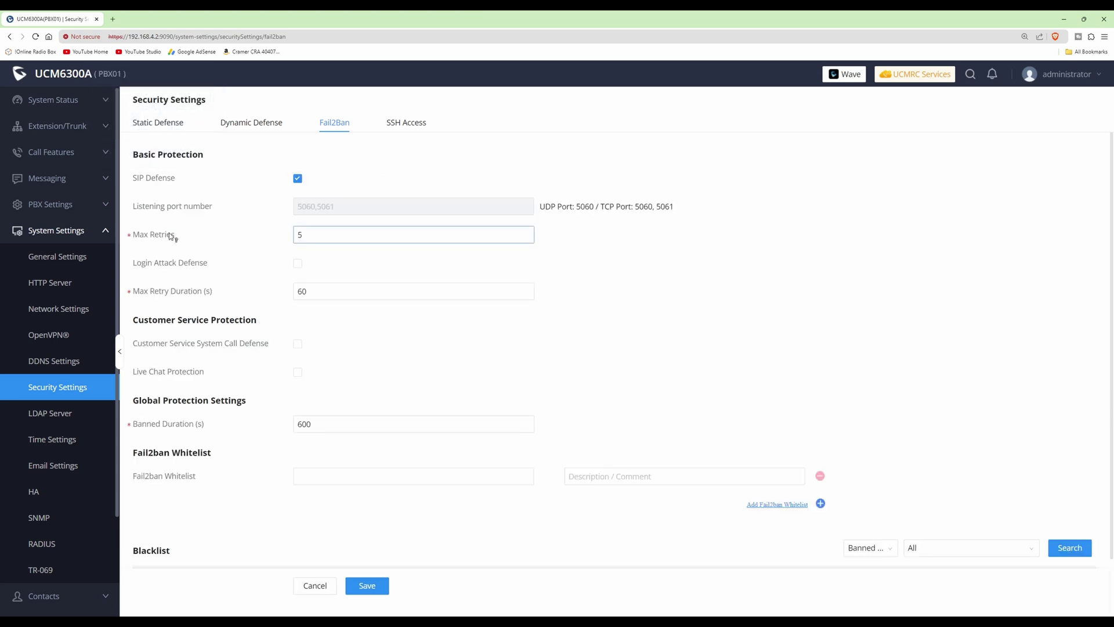
{"action": "left_click_drag", "start_coordinate": [307, 234], "coordinate": [257, 235]}
{"action": "type", "text": "5"}
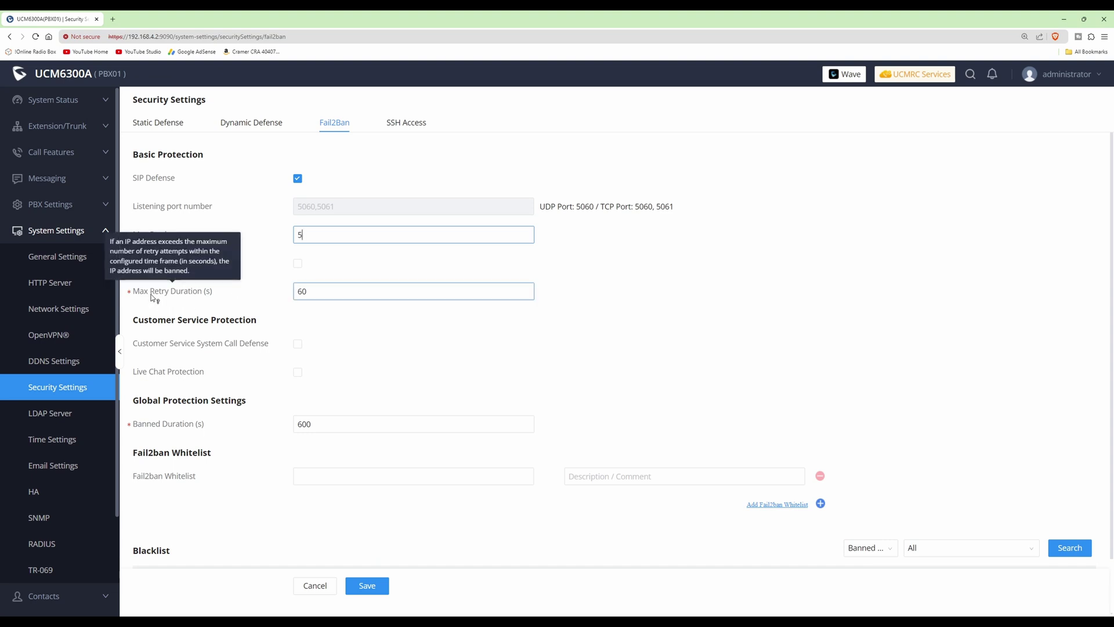
{"action": "left_click_drag", "start_coordinate": [316, 290], "coordinate": [283, 295]}
{"action": "type", "text": "60"}
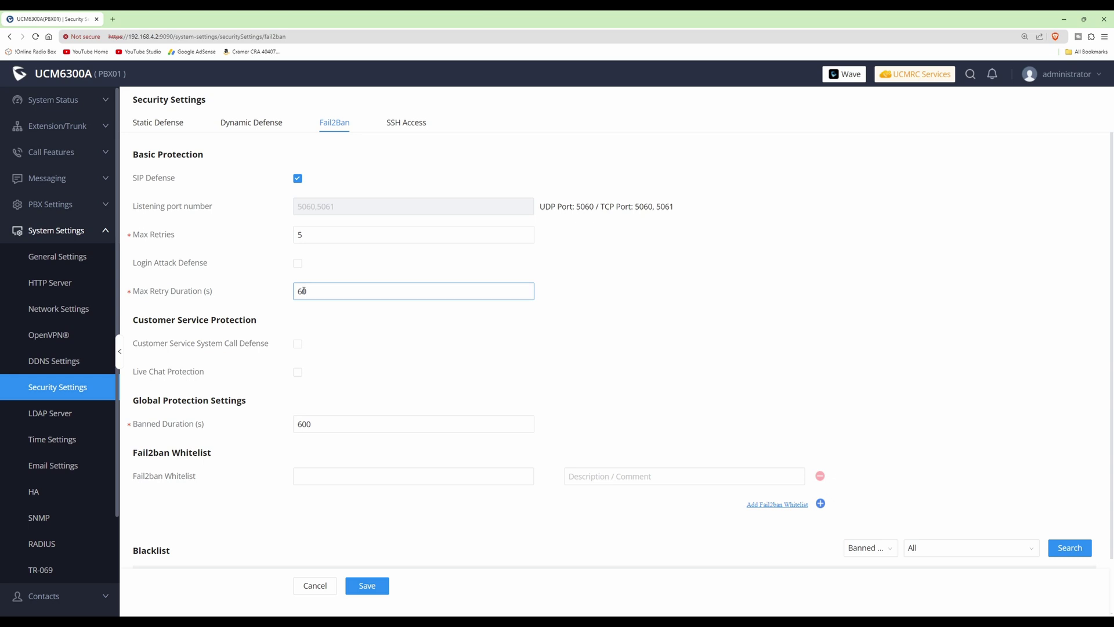
{"action": "scroll", "coordinate": [303, 291], "scroll_direction": "down", "scroll_amount": 1}
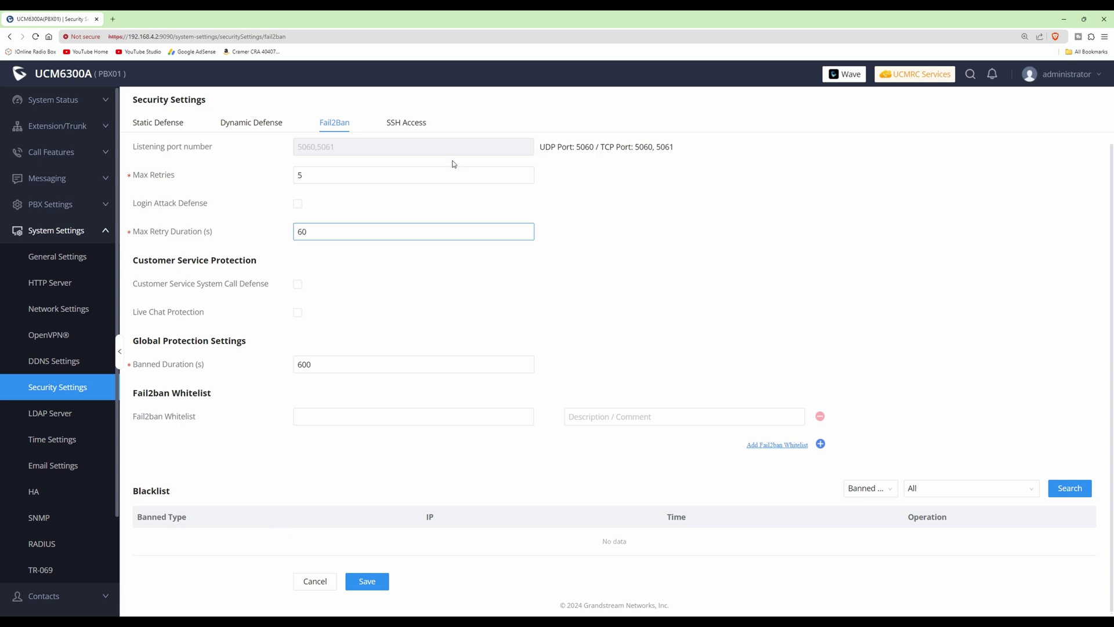
{"action": "scroll", "coordinate": [418, 330], "scroll_direction": "up", "scroll_amount": 1}
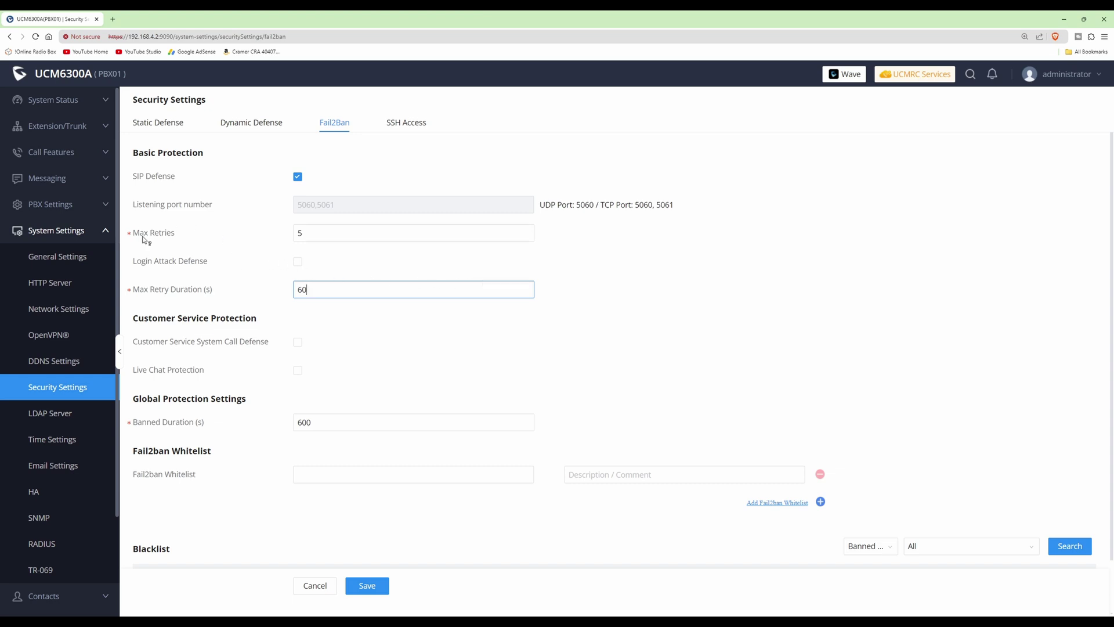
Enable Login Attack Defense in the Fail2Ban settings, and save and apply the changes
{"action": "mouse_move", "coordinate": [157, 264]}
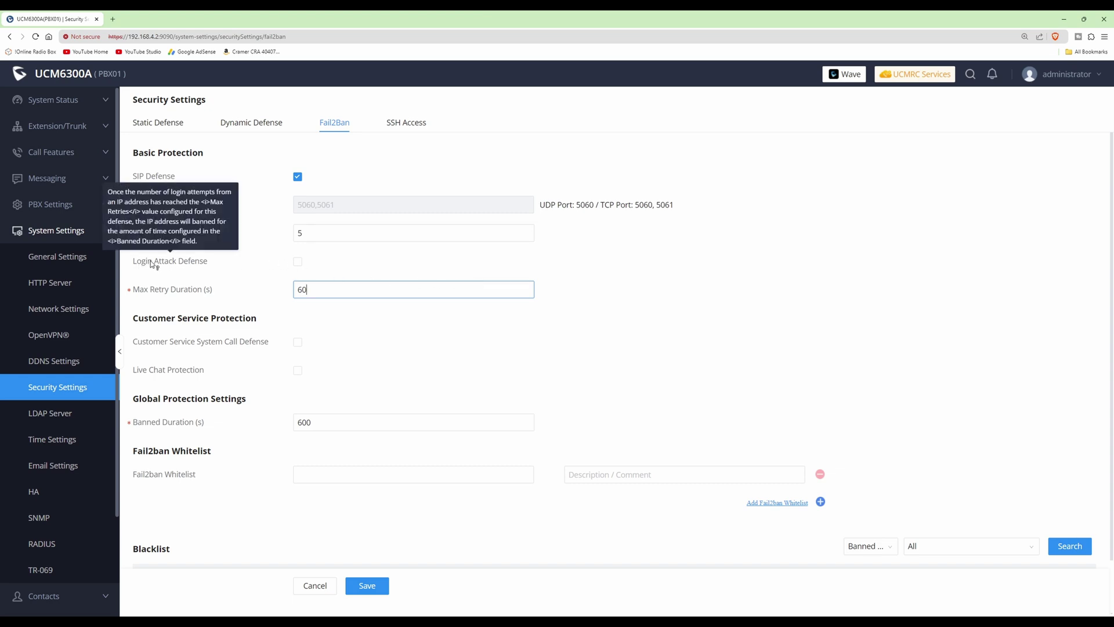
{"action": "left_click", "coordinate": [297, 261]}
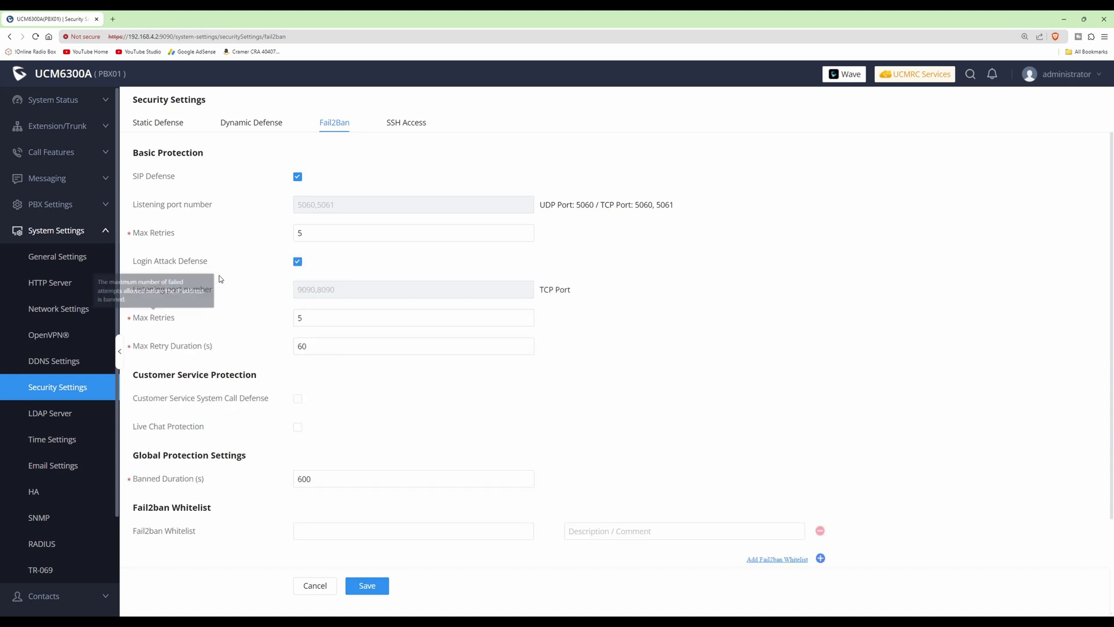
{"action": "mouse_move", "coordinate": [154, 326]}
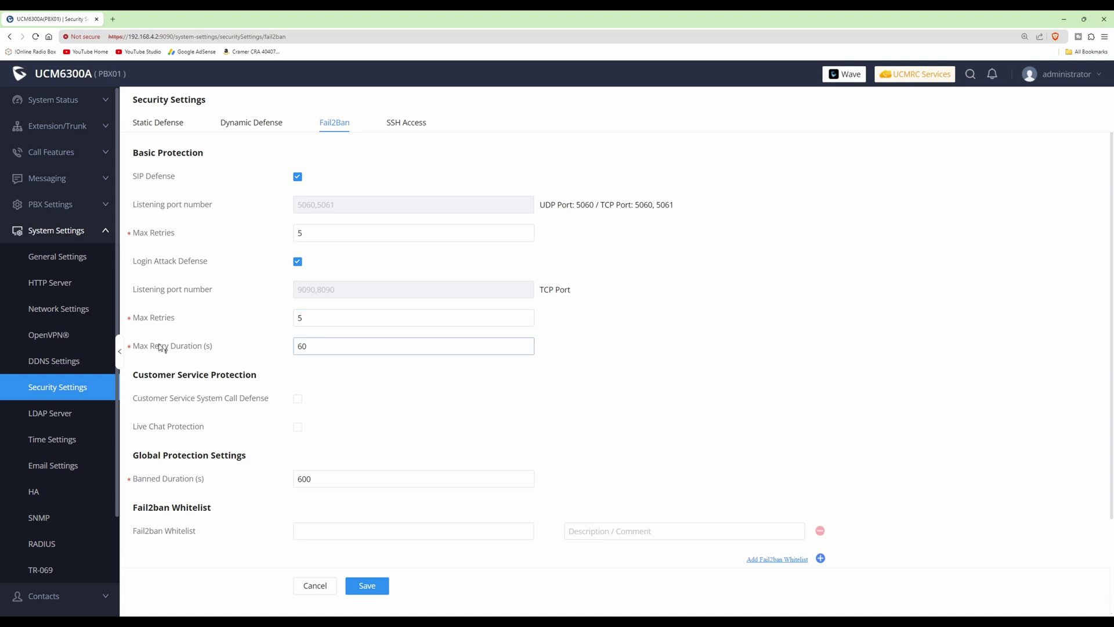
{"action": "mouse_move", "coordinate": [152, 350]}
{"action": "left_click", "coordinate": [309, 347]}
{"action": "left_click", "coordinate": [308, 239]}
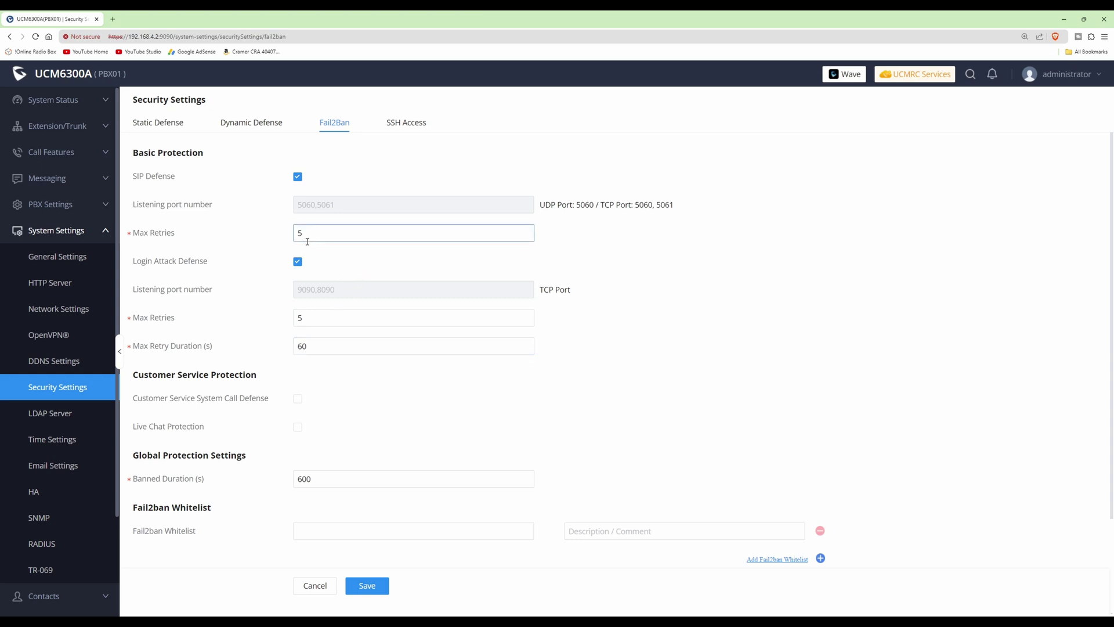
{"action": "left_click", "coordinate": [301, 352]}
{"action": "mouse_move", "coordinate": [156, 265]}
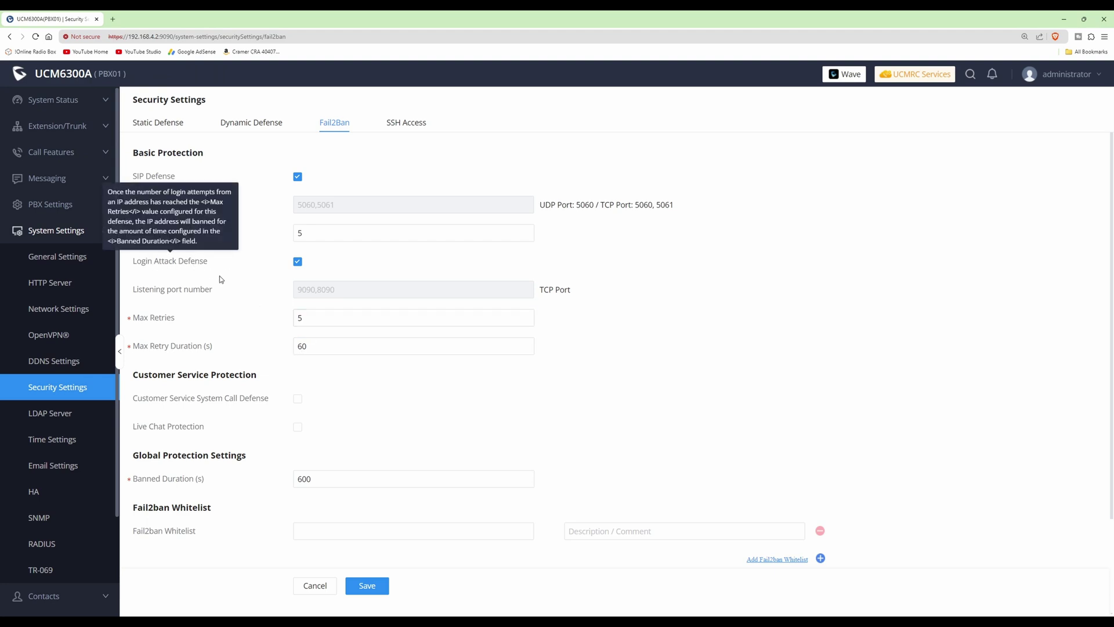
{"action": "left_click", "coordinate": [374, 587]}
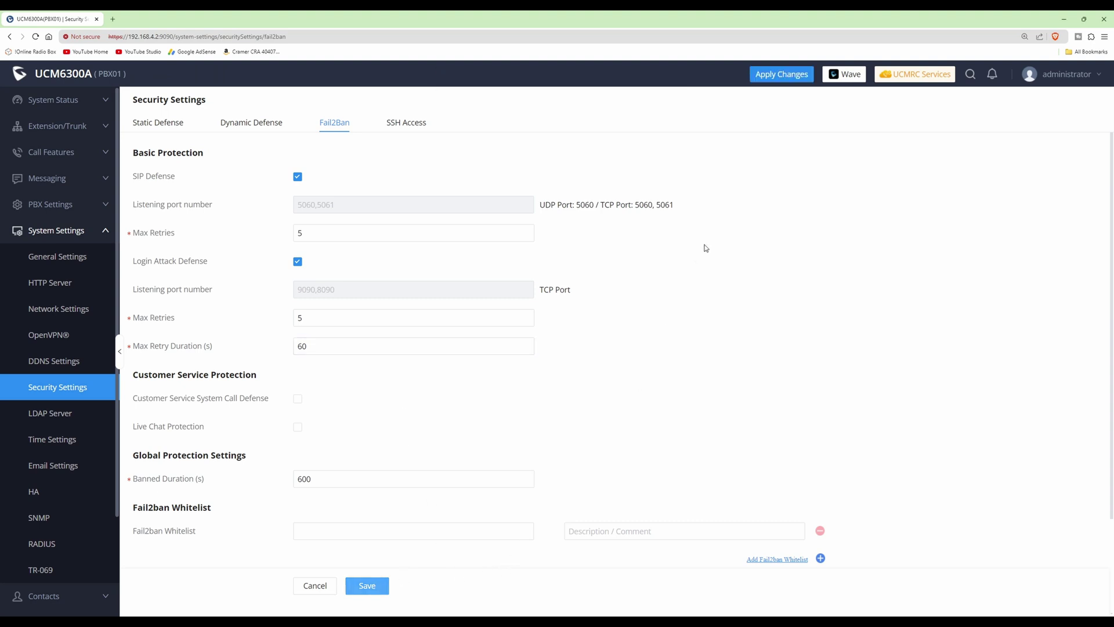
{"action": "left_click", "coordinate": [771, 74]}
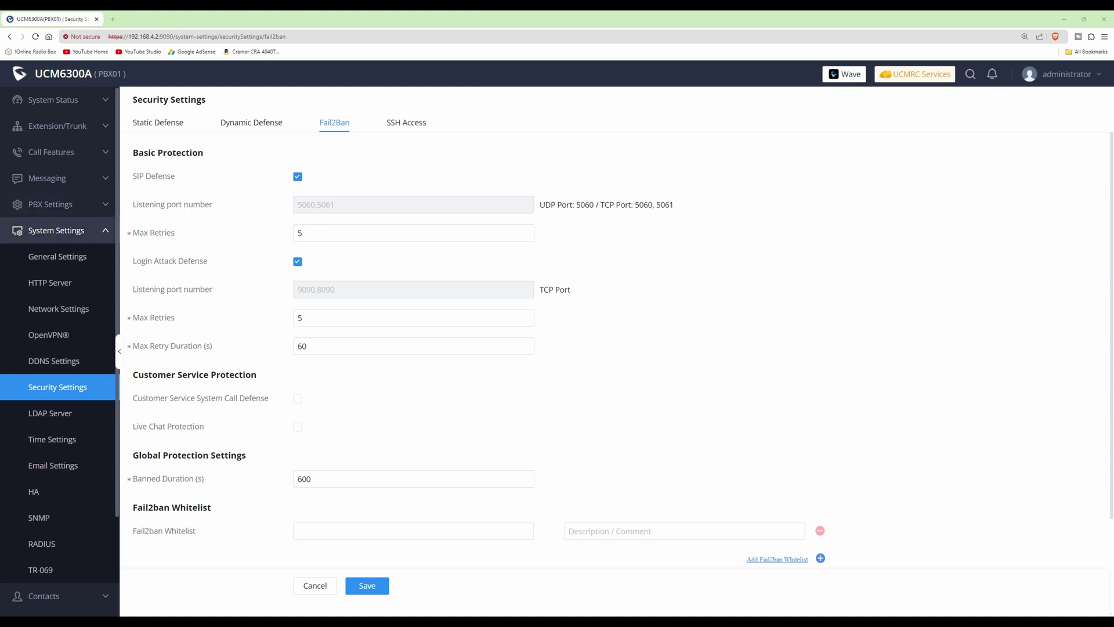
In the Login Security settings under Maintenance, set the user login timeout to 30 minutes
{"action": "left_click", "coordinate": [104, 233]}
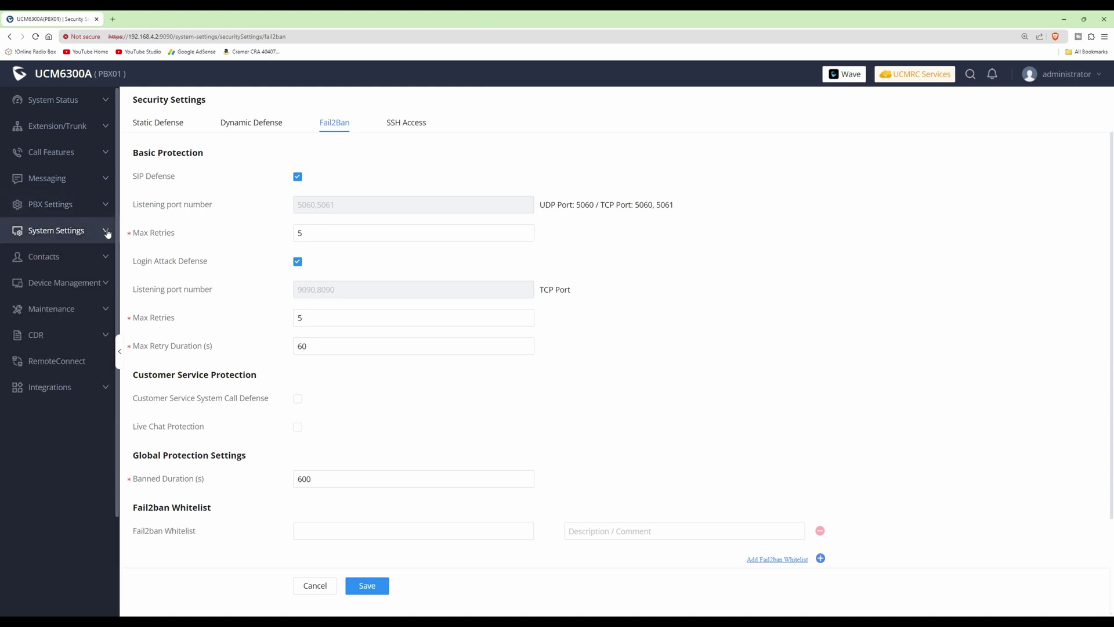
{"action": "left_click", "coordinate": [60, 311]}
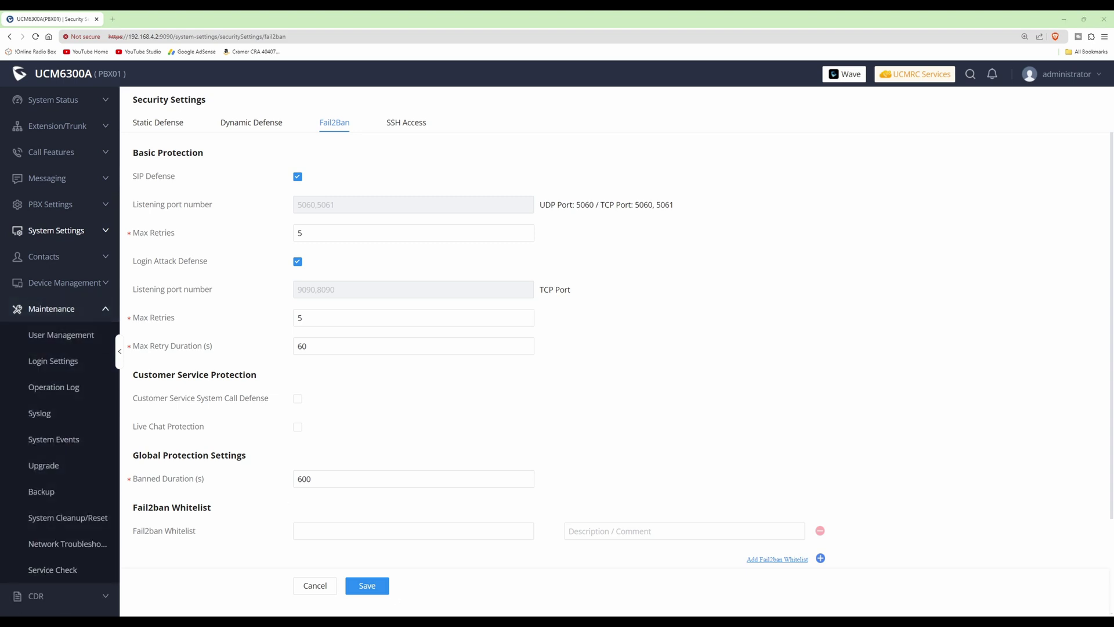
{"action": "left_click", "coordinate": [51, 362]}
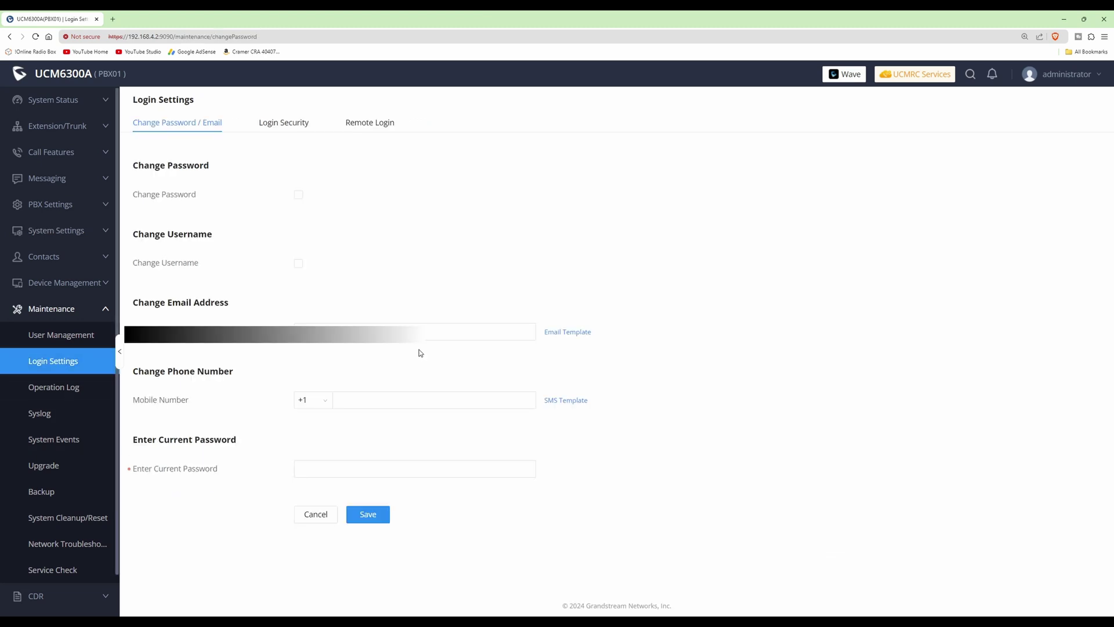
{"action": "left_click", "coordinate": [291, 130]}
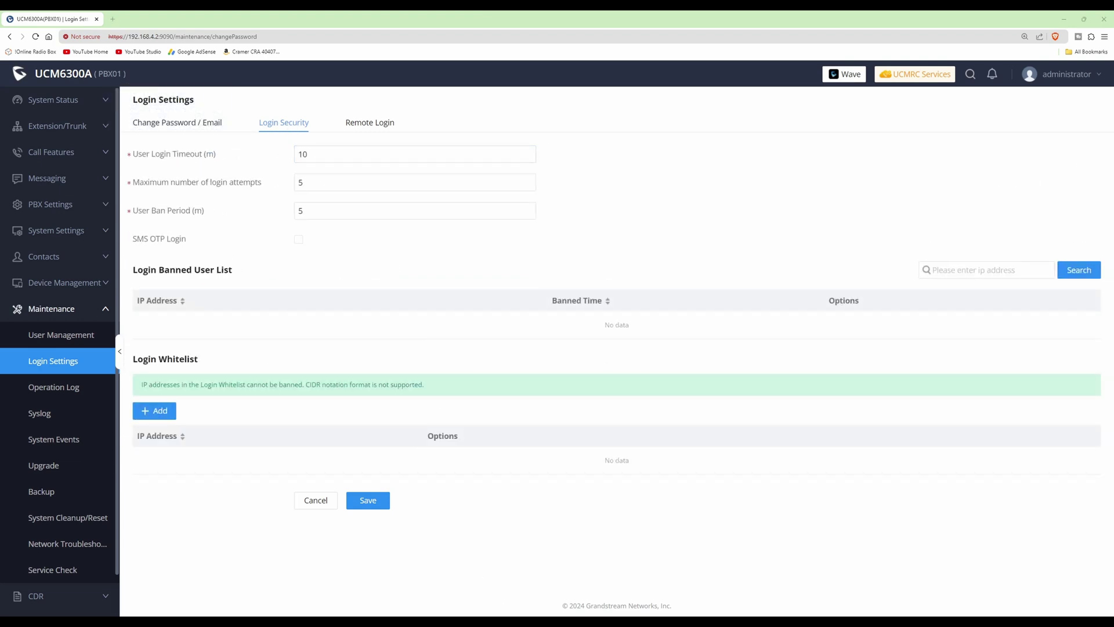
{"action": "left_click_drag", "start_coordinate": [311, 154], "coordinate": [281, 156]}
{"action": "type", "text": "30"}
Set the maximum number of login attempts to 3 and the user ban period to 60 minutes, and save the login security settings
{"action": "left_click_drag", "start_coordinate": [311, 182], "coordinate": [287, 183]}
{"action": "type", "text": "3"}
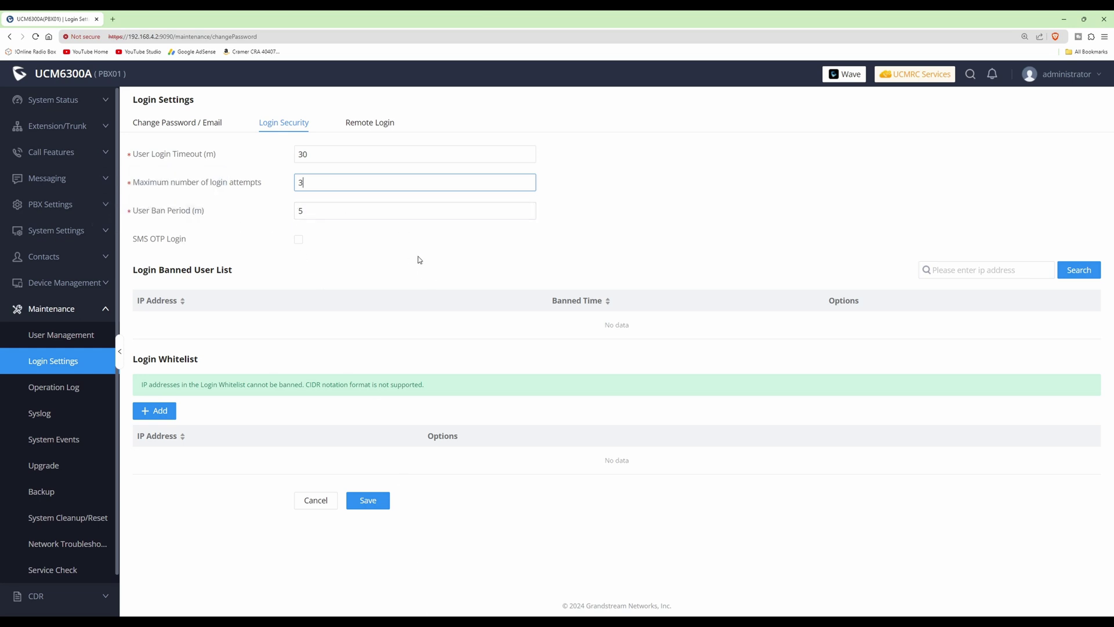
{"action": "key", "text": "Tab"}
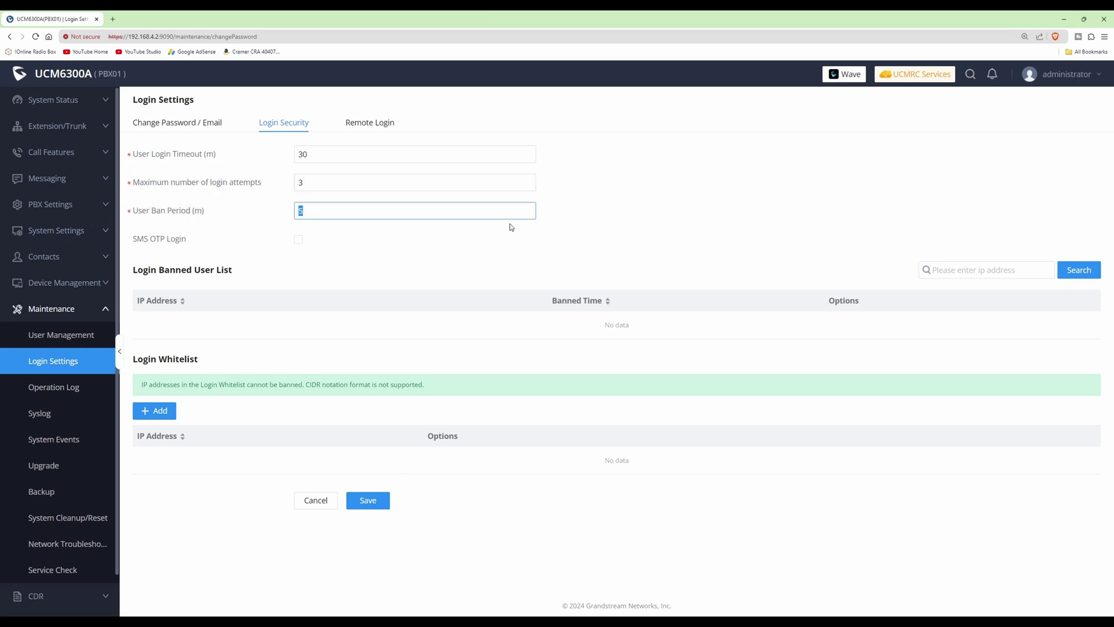
{"action": "type", "text": "60"}
{"action": "mouse_move", "coordinate": [173, 152]}
{"action": "mouse_move", "coordinate": [140, 187]}
{"action": "mouse_move", "coordinate": [204, 215]}
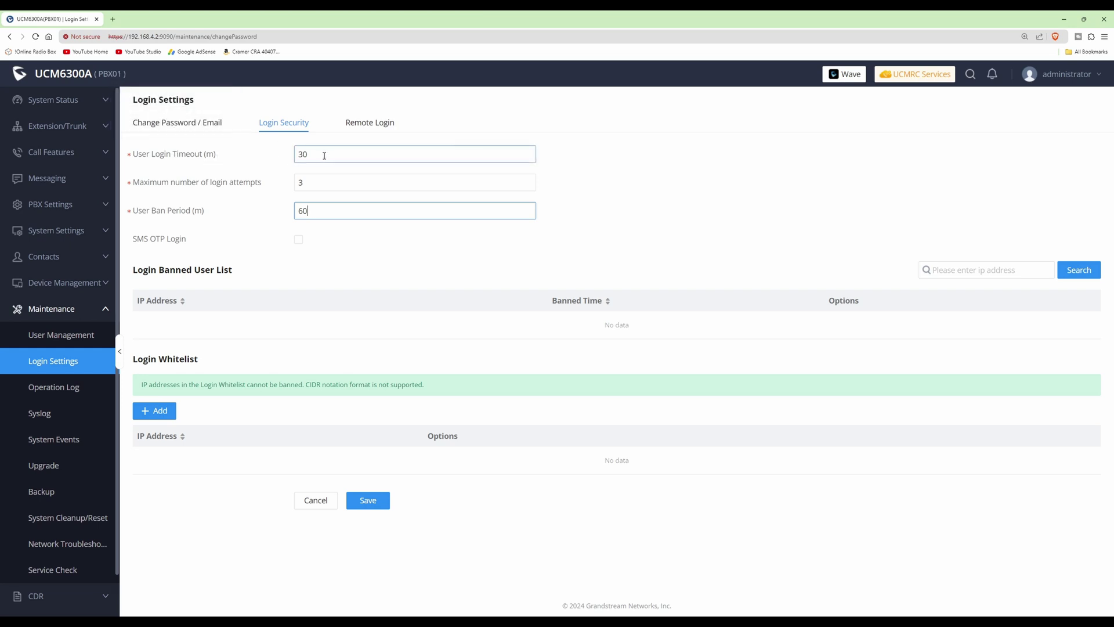
{"action": "mouse_move", "coordinate": [179, 188]}
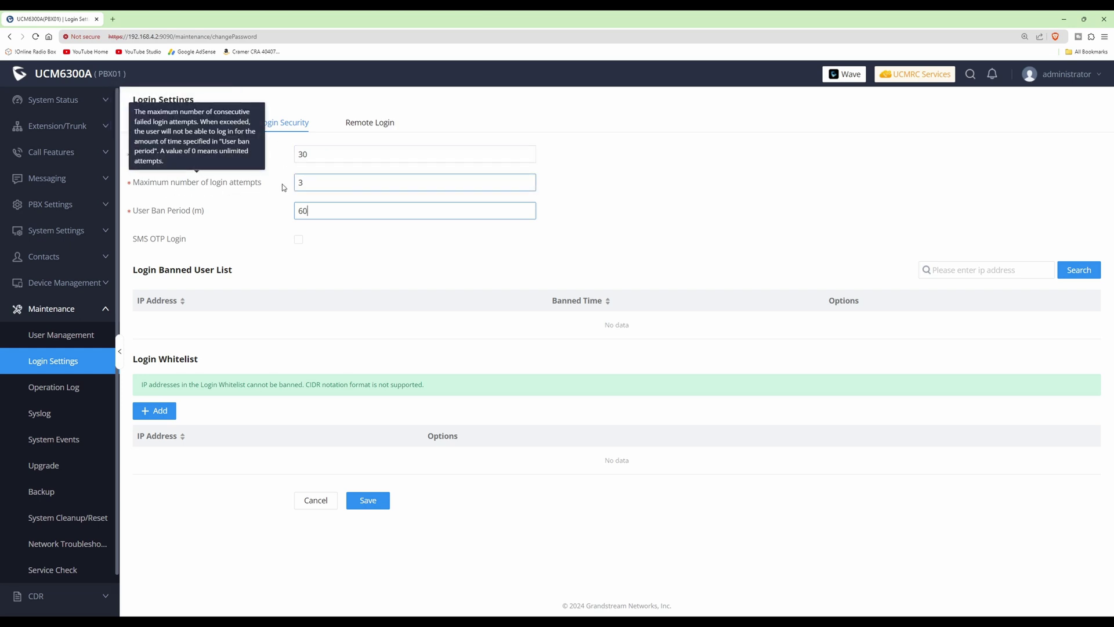
{"action": "mouse_move", "coordinate": [150, 226]}
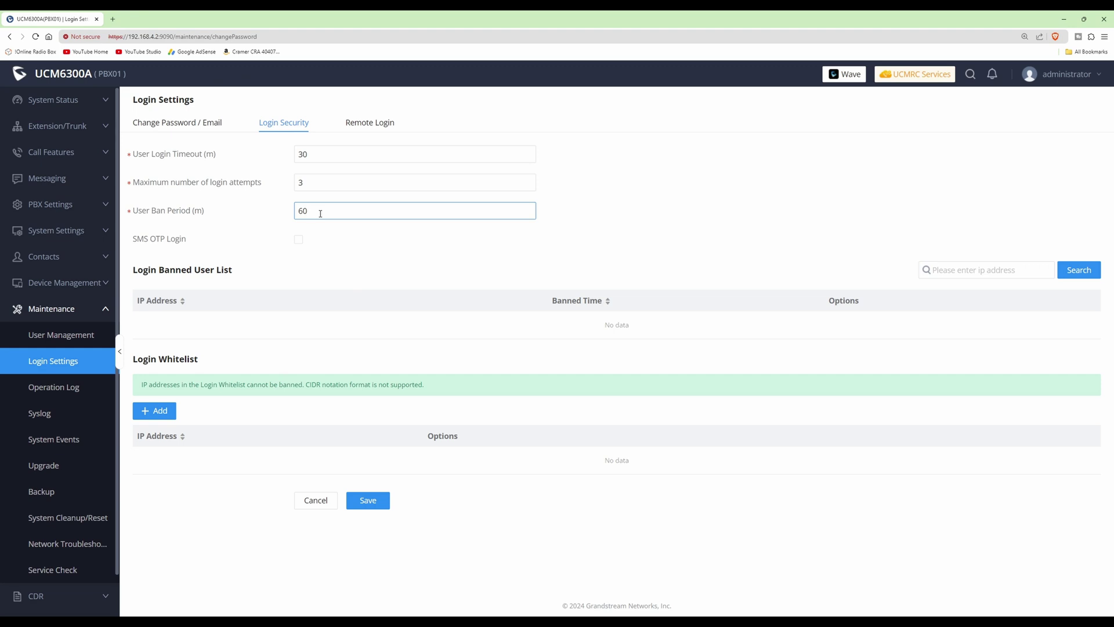
{"action": "left_click", "coordinate": [368, 500]}
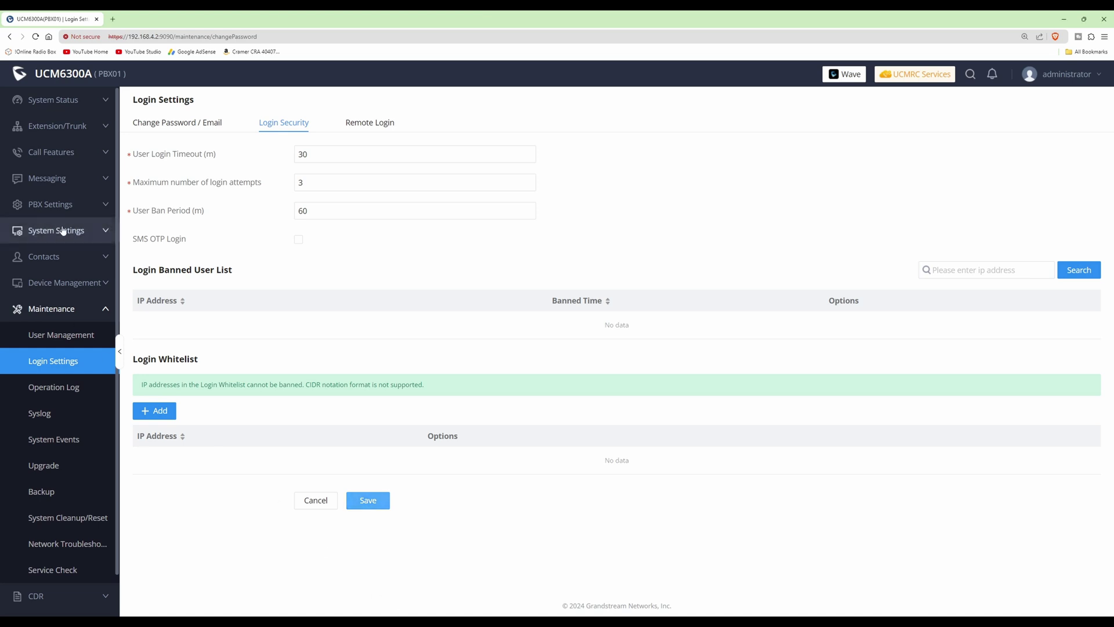
Save and apply the typical firewall settings with Ping Defense and Syn-Flood Defense enabled on eth0(LAN) under the system's Security Settings
{"action": "left_click", "coordinate": [69, 299]}
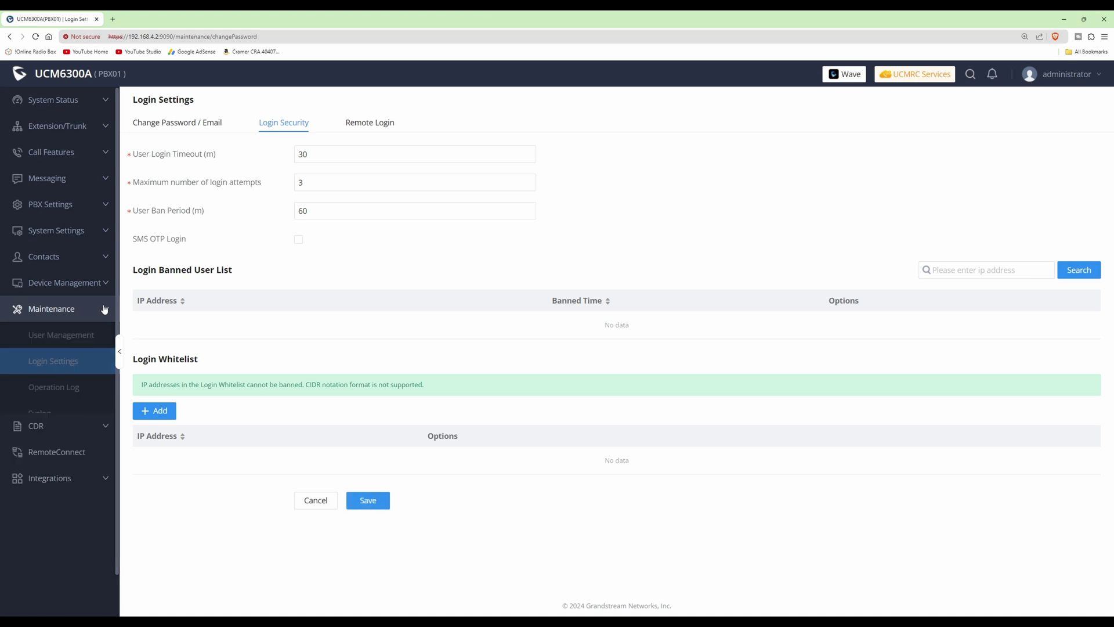
{"action": "left_click", "coordinate": [53, 232]}
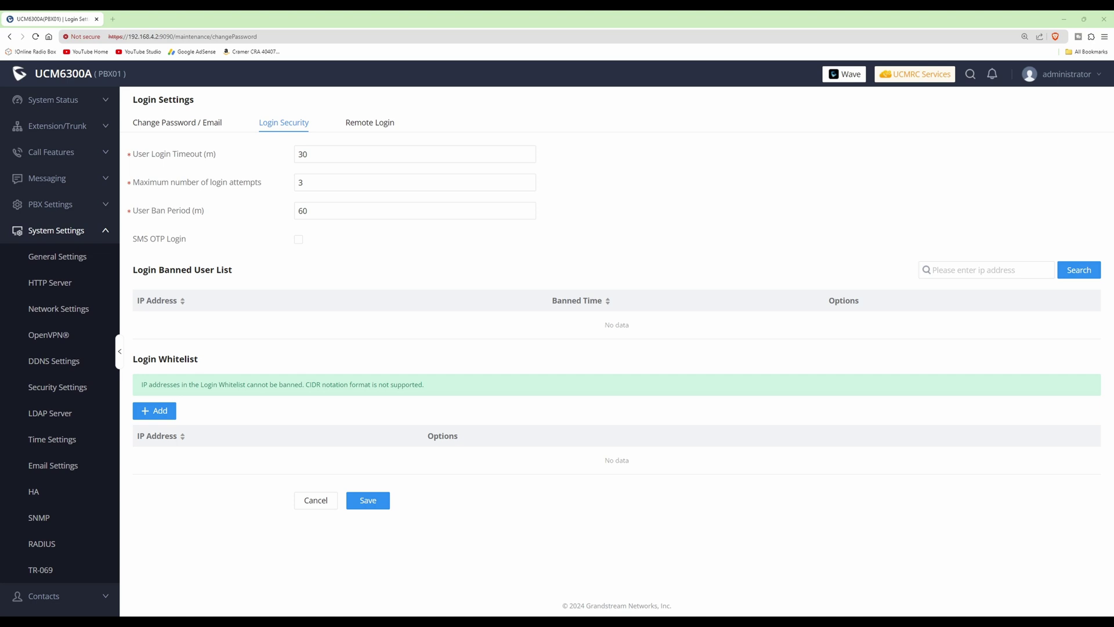
{"action": "left_click", "coordinate": [51, 388]}
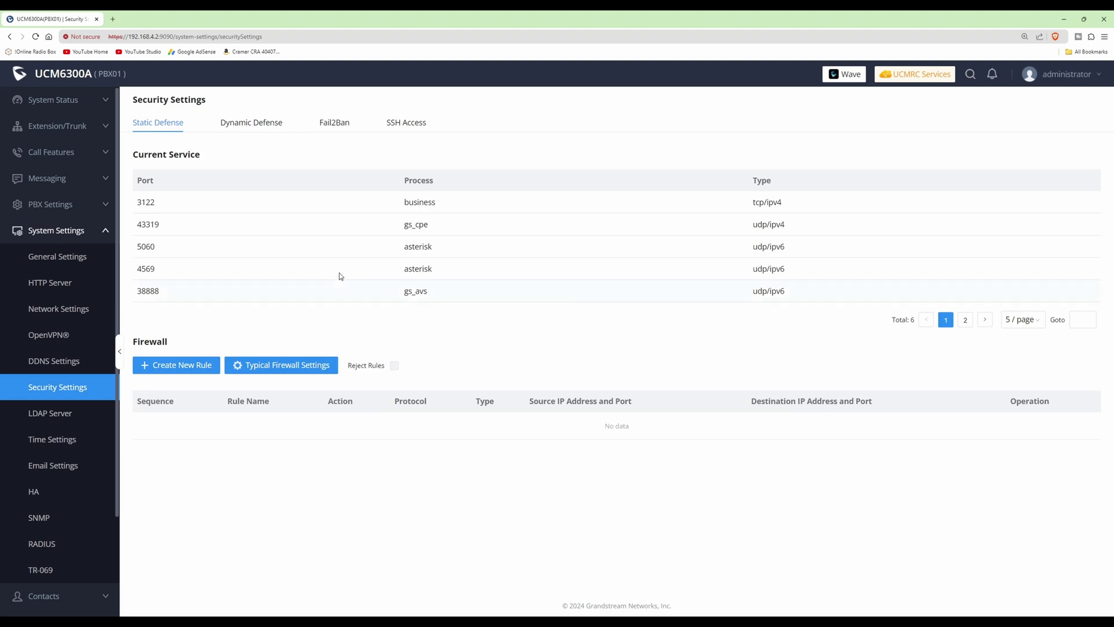
{"action": "left_click", "coordinate": [279, 364]}
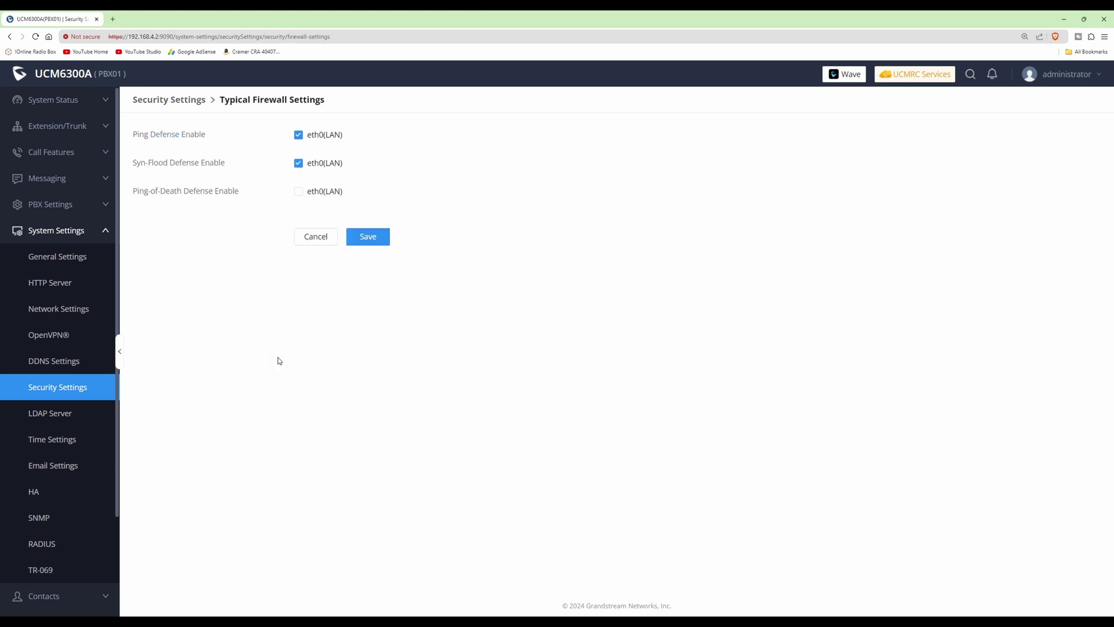
{"action": "mouse_move", "coordinate": [205, 137]}
{"action": "mouse_move", "coordinate": [148, 167]}
{"action": "mouse_move", "coordinate": [148, 137]}
{"action": "left_click", "coordinate": [368, 236]}
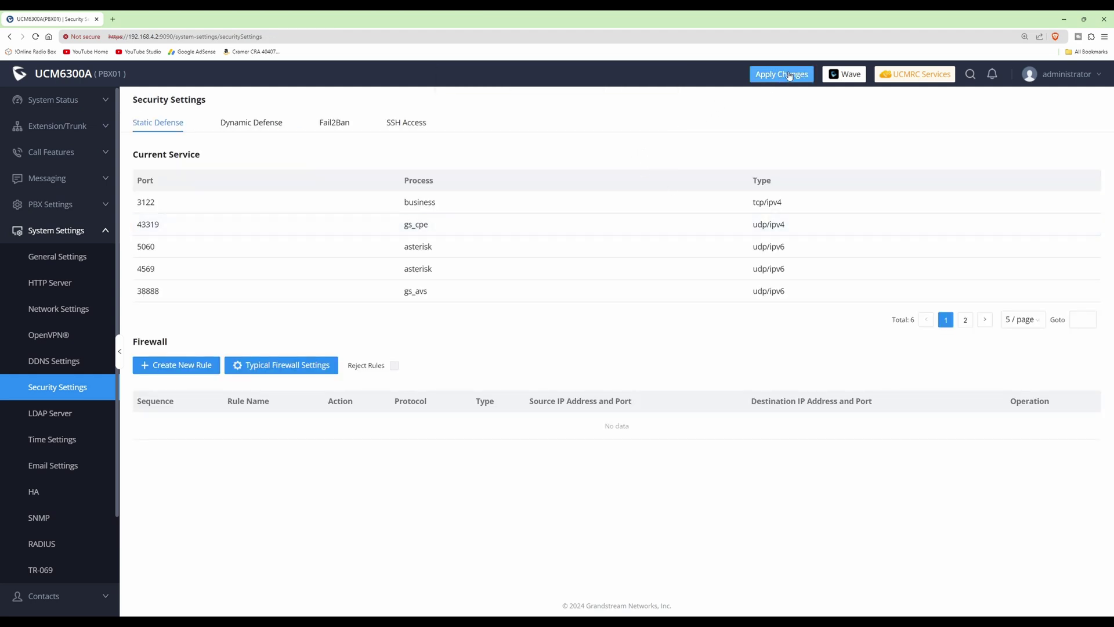
{"action": "left_click", "coordinate": [788, 76]}
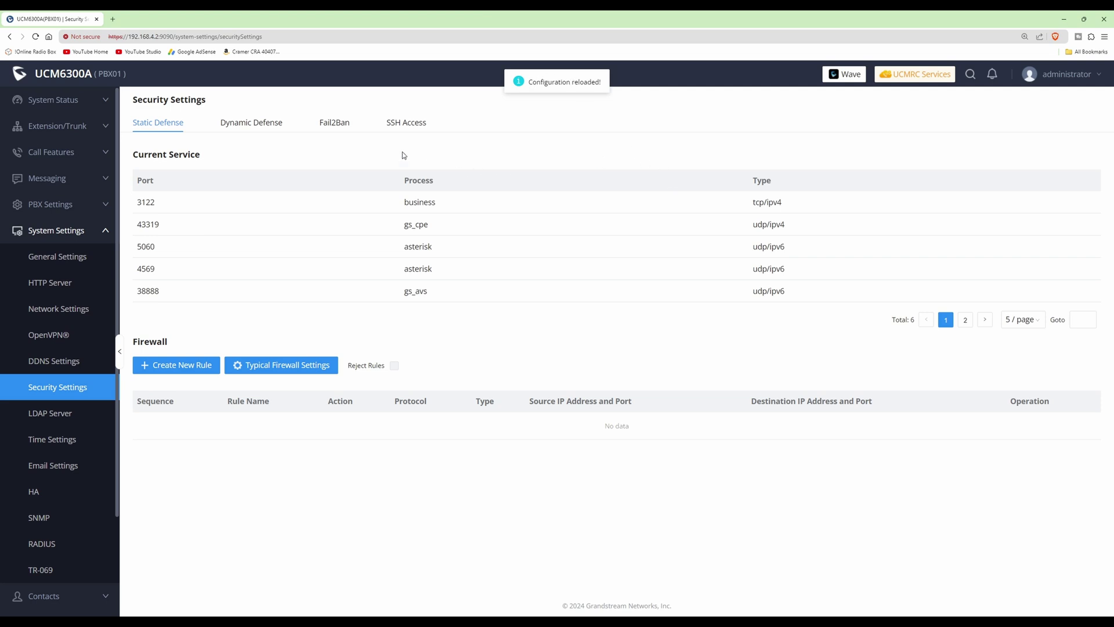
Save the SSH Access settings with both SSH access and GDMS remote SSH disabled
{"action": "left_click", "coordinate": [418, 125]}
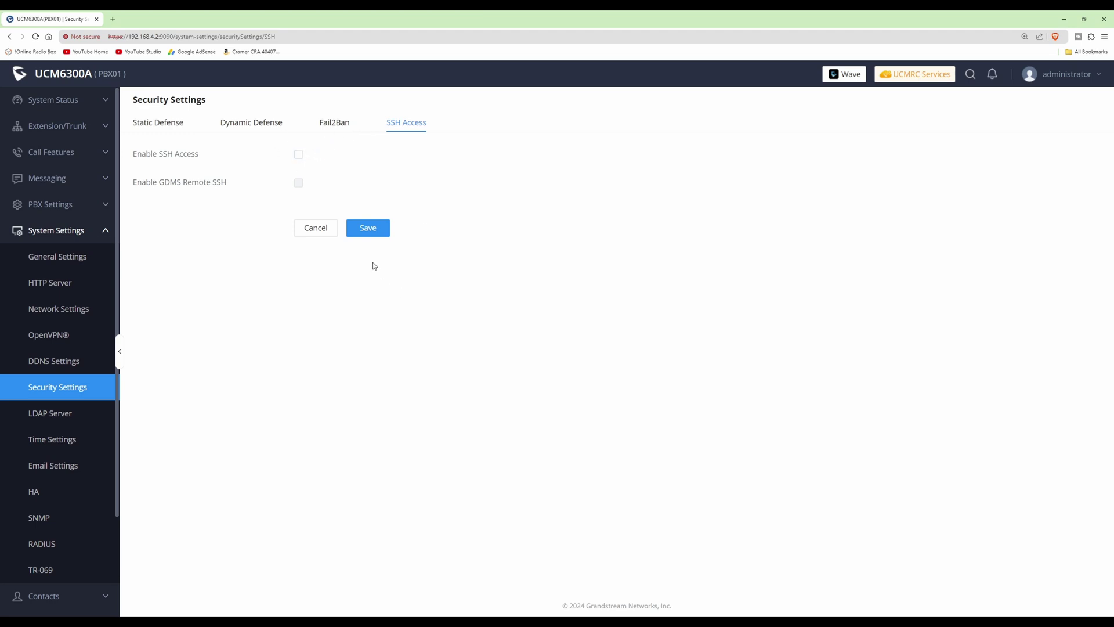
{"action": "left_click", "coordinate": [373, 232]}
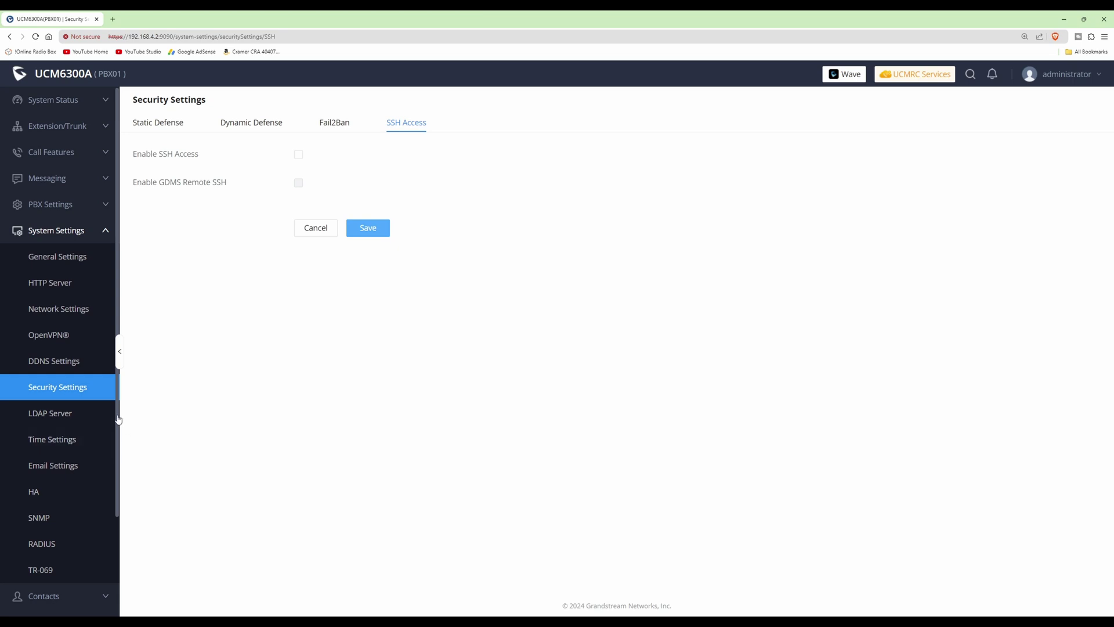
{"action": "scroll", "coordinate": [118, 419], "scroll_direction": "down", "scroll_amount": 2}
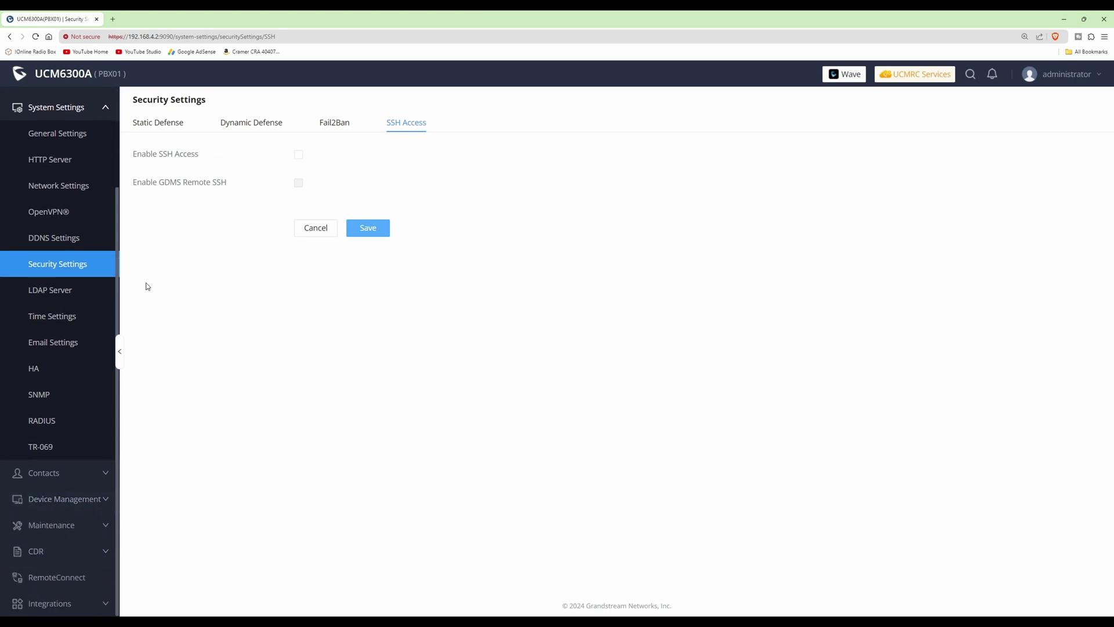
{"action": "scroll", "coordinate": [92, 197], "scroll_direction": "up", "scroll_amount": 2}
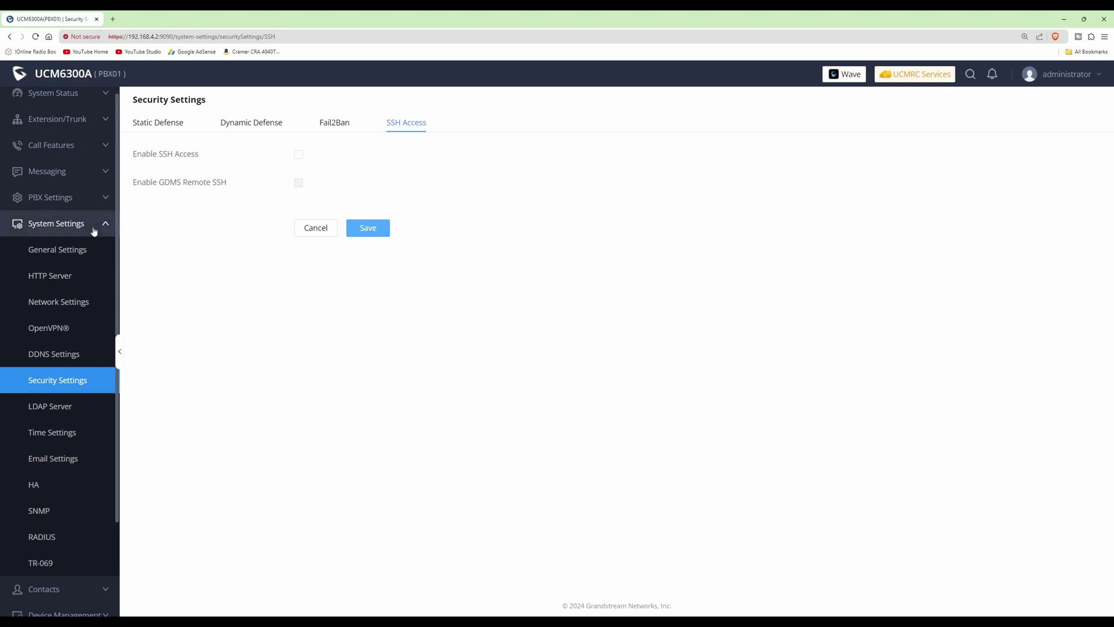
Create a new backup under Maintenance with Local as the storage location, the default file name and Config File and IM Message included
{"action": "left_click", "coordinate": [99, 225]}
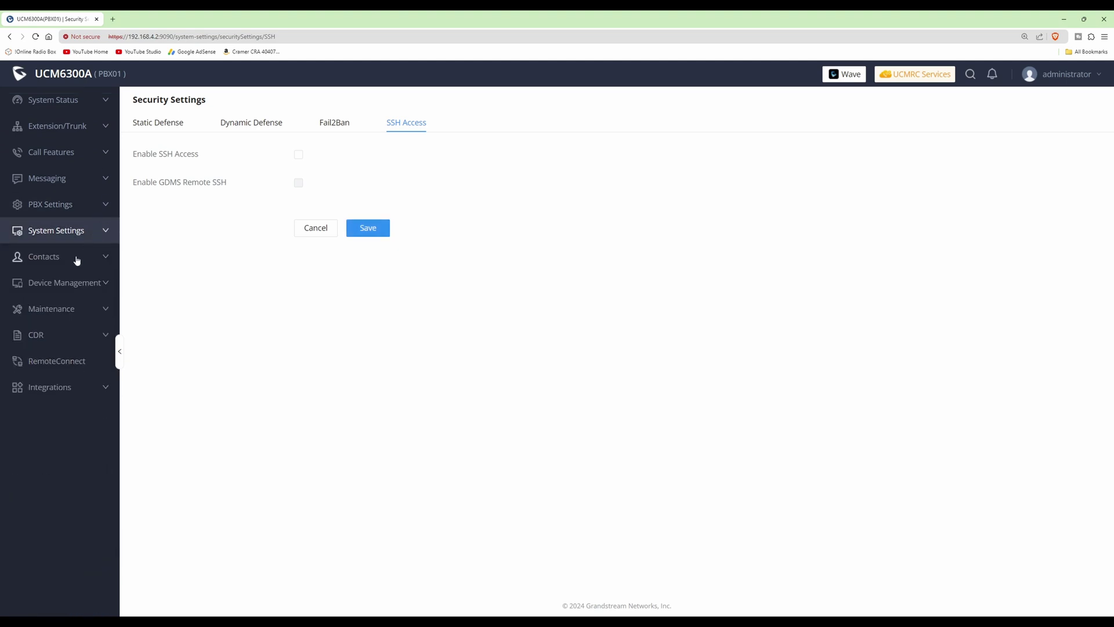
{"action": "left_click", "coordinate": [50, 312]}
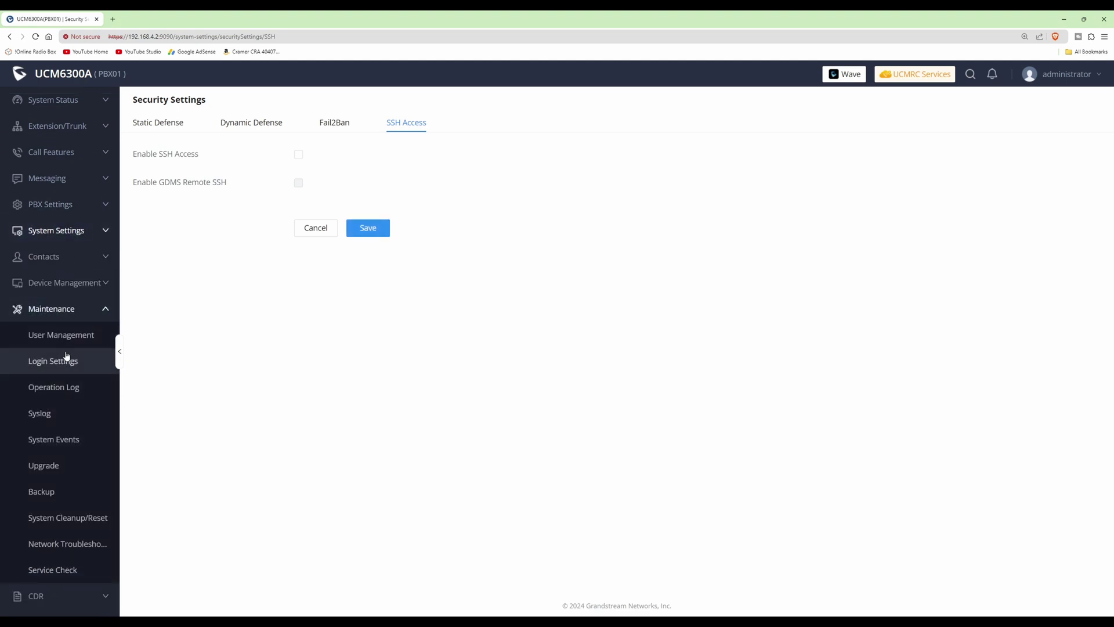
{"action": "left_click", "coordinate": [37, 494]}
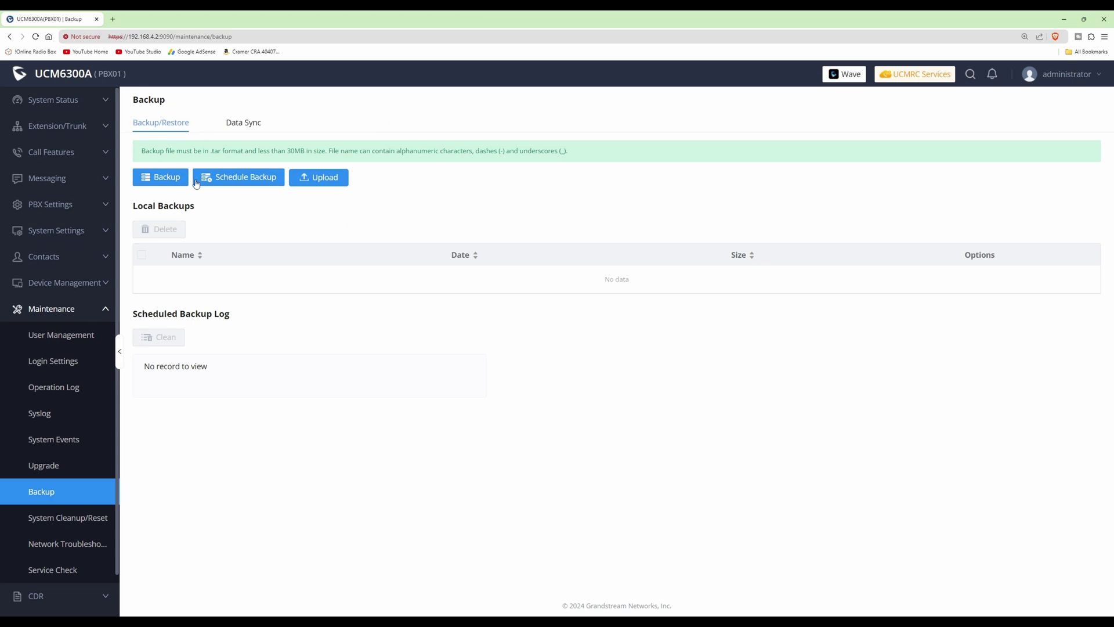
{"action": "left_click", "coordinate": [162, 179]}
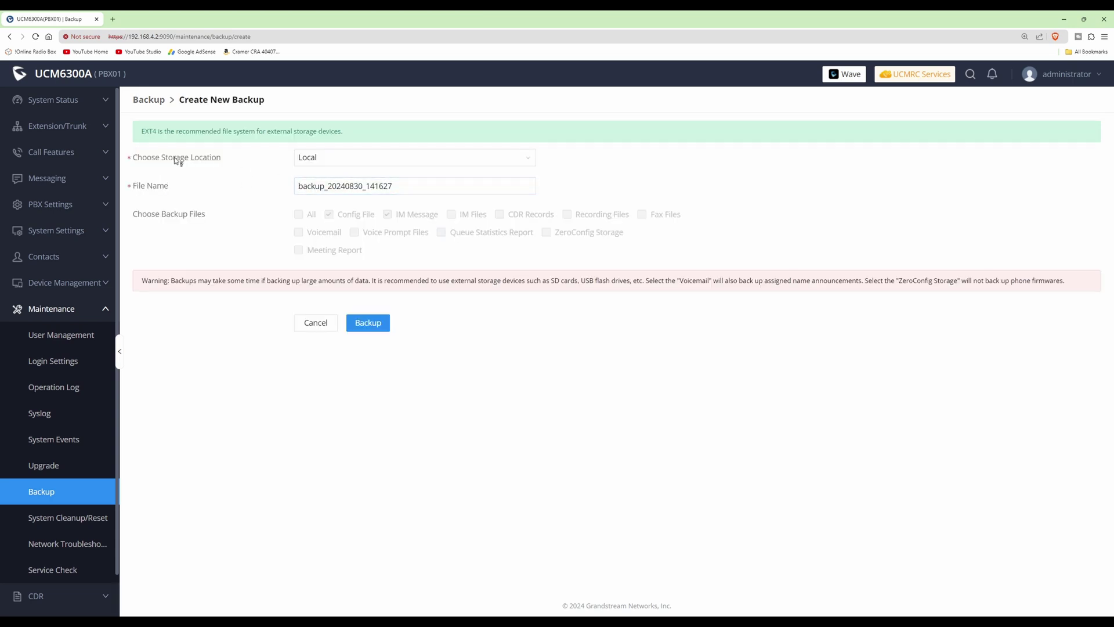
{"action": "left_click", "coordinate": [324, 159]}
{"action": "left_click", "coordinate": [337, 164]}
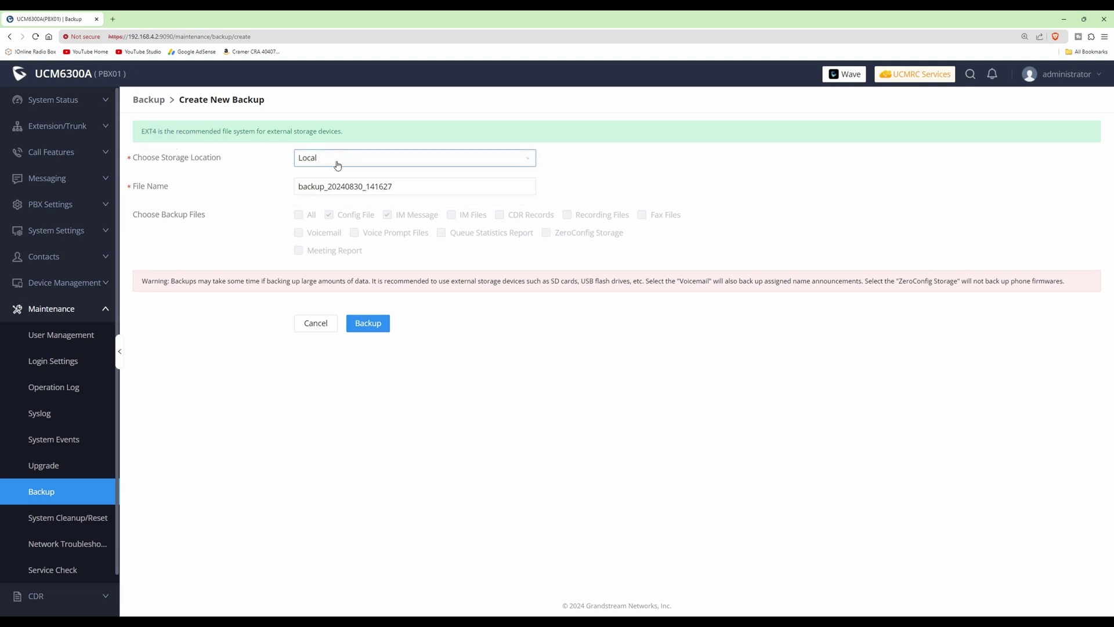
{"action": "left_click", "coordinate": [376, 328]}
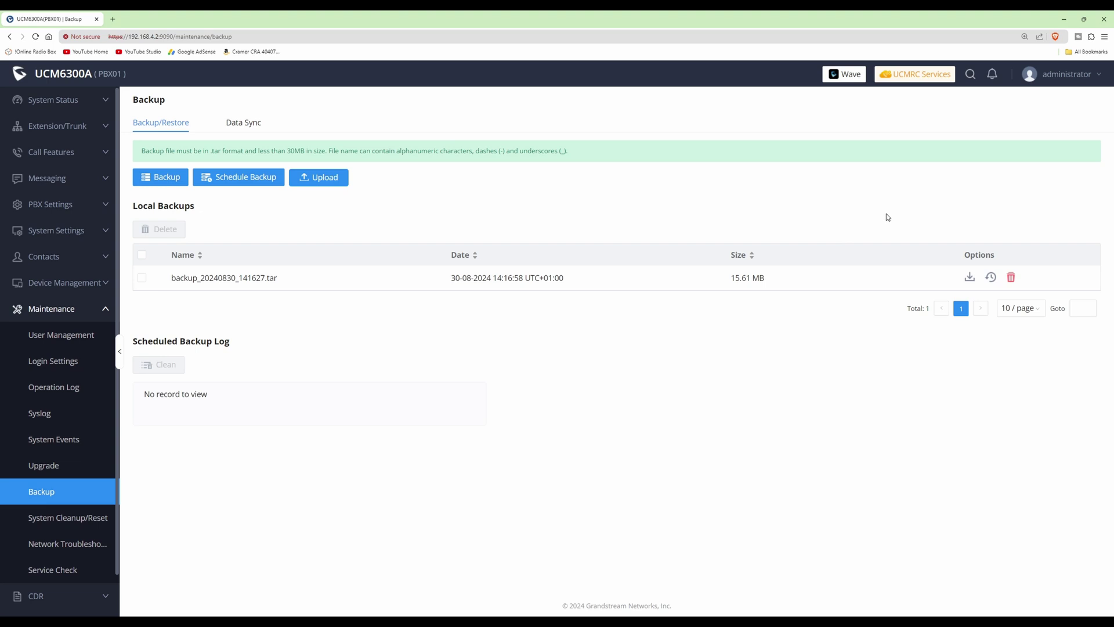
Download the new local backup file to the computer and delete its copy from the PBX
{"action": "left_click", "coordinate": [970, 279]}
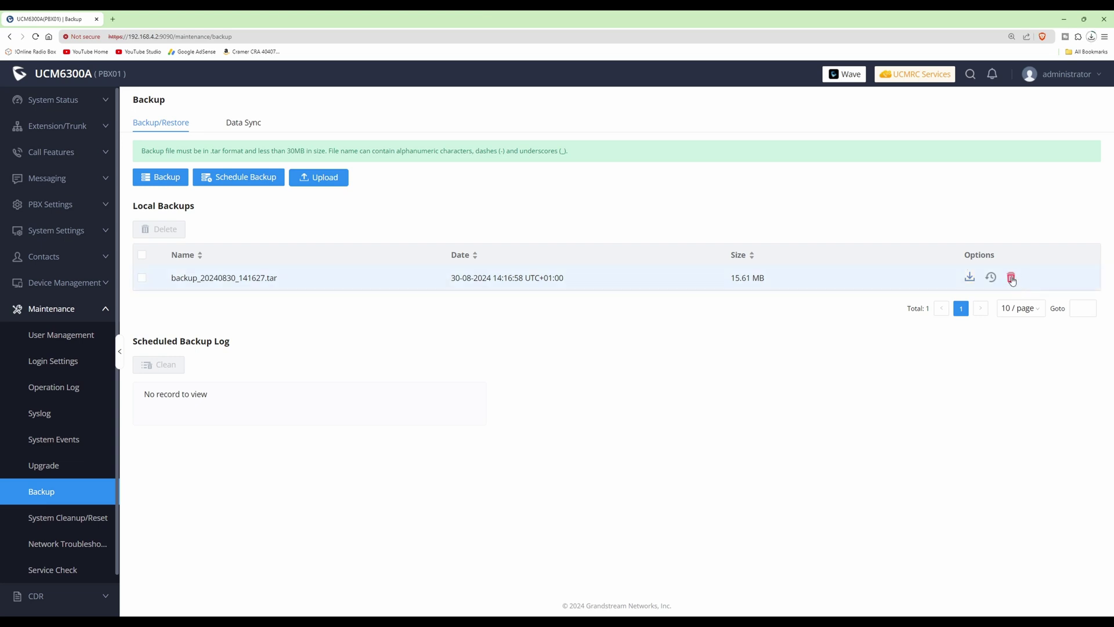
{"action": "left_click", "coordinate": [1012, 278]}
{"action": "left_click", "coordinate": [971, 329]}
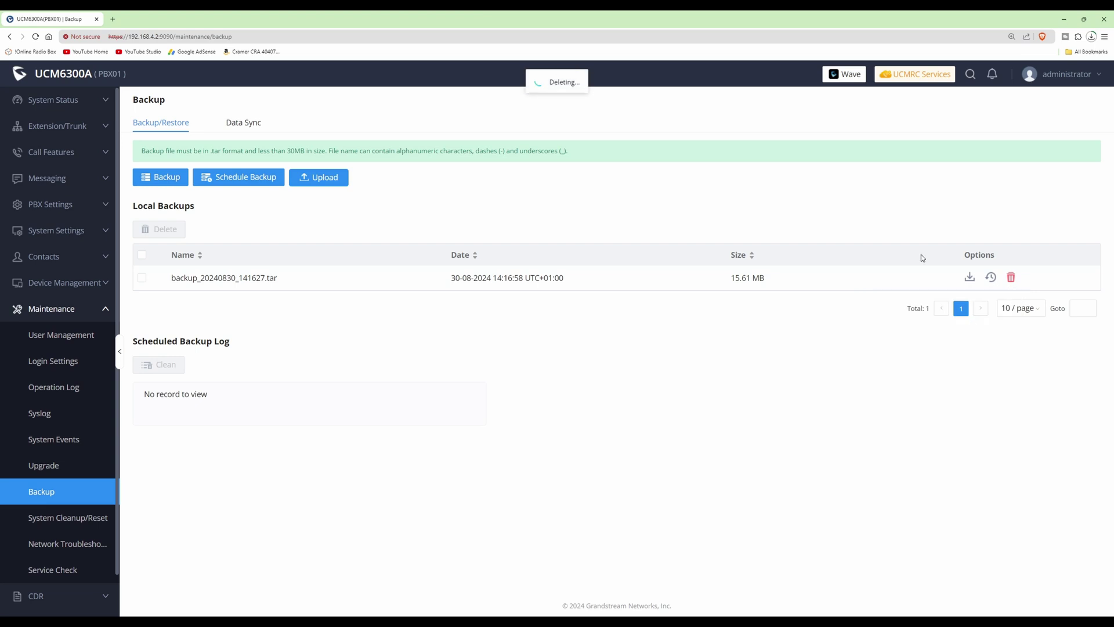